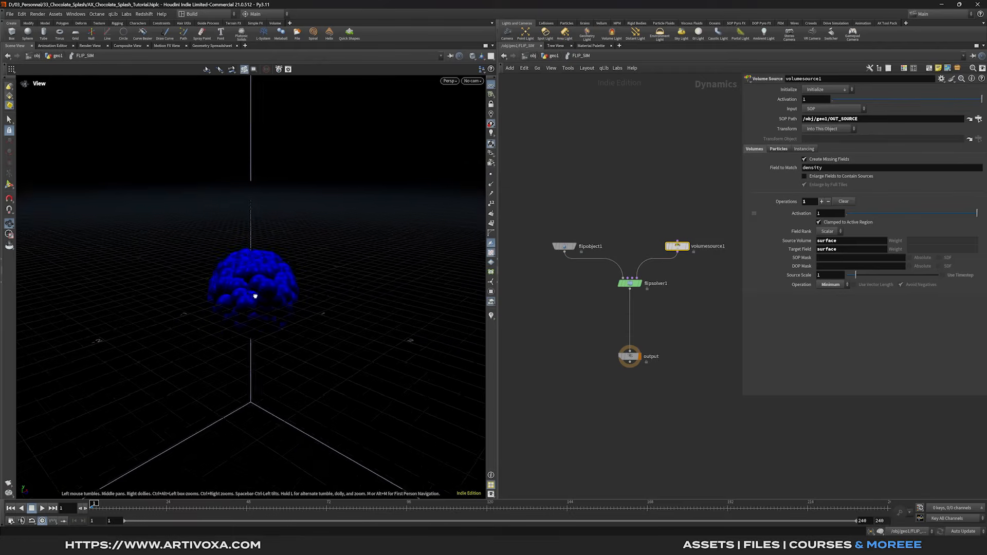
# - Switch the FLIP object's particle guide visualization from sprites to Particles
pyautogui.click(566, 246)
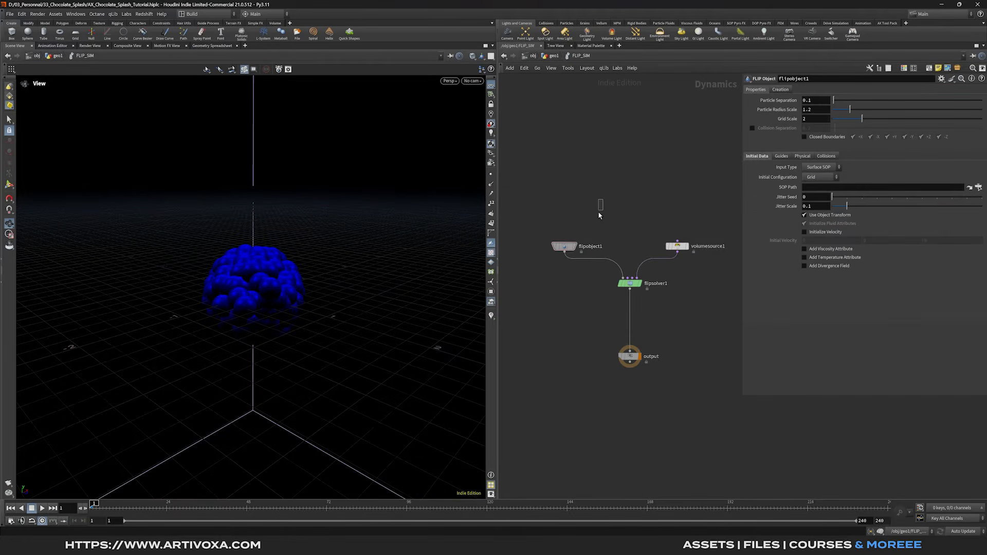
pyautogui.click(782, 155)
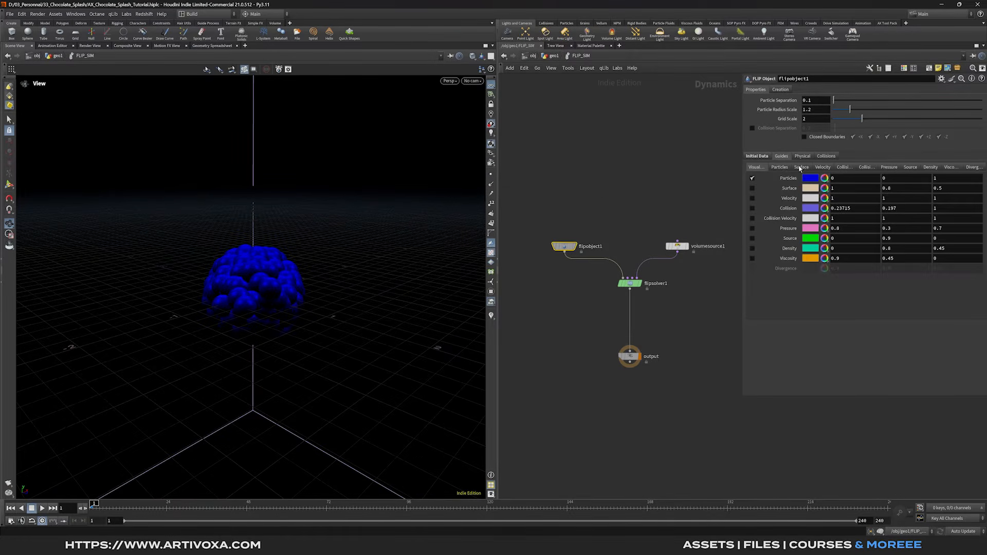
pyautogui.click(784, 168)
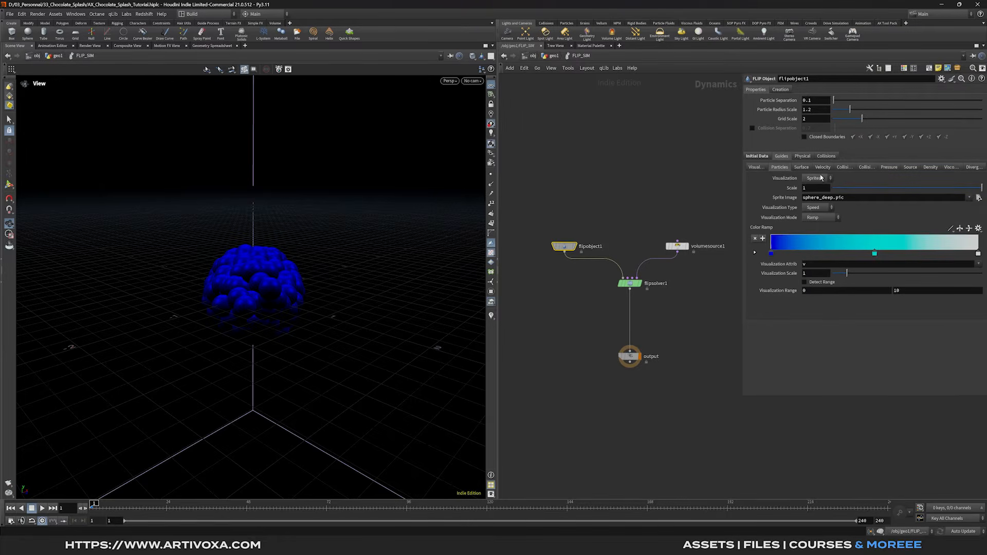
pyautogui.click(813, 179)
pyautogui.click(814, 212)
# - Set the FLIP solver's minimum substeps to 6 and maximum substeps to 8
pyautogui.moveTo(685, 277); pyautogui.dragTo(594, 303)
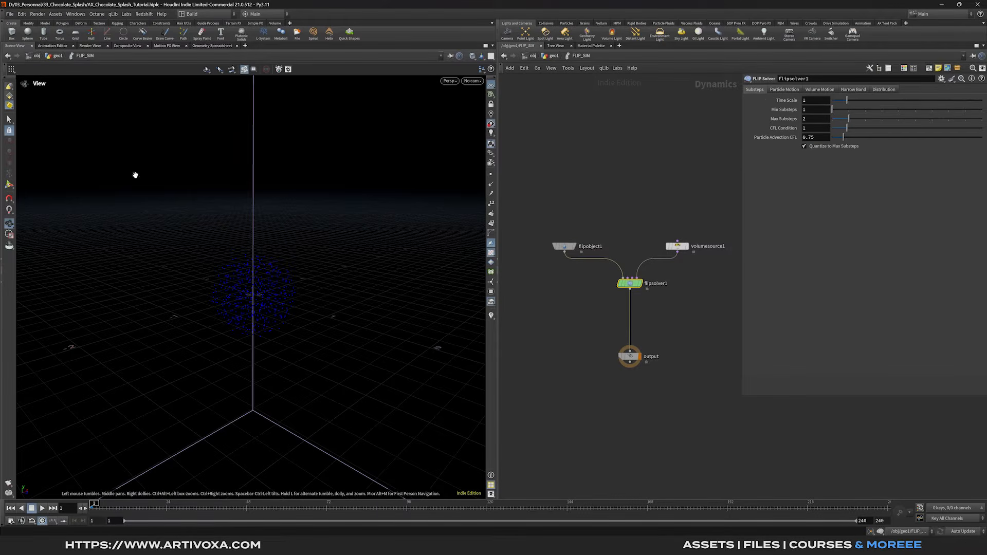
pyautogui.click(822, 109)
pyautogui.click(818, 119)
pyautogui.write('8')
pyautogui.press('Return')
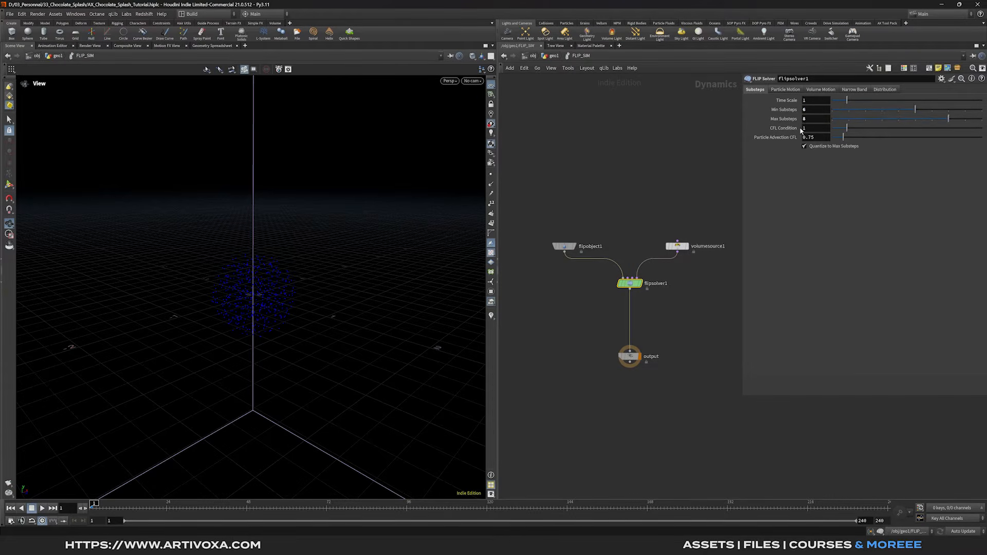
# - In the FLIP solver's particle motion settings, enable Add ID Attribute and Age Particles, and disable Reseed Particles
pyautogui.click(784, 90)
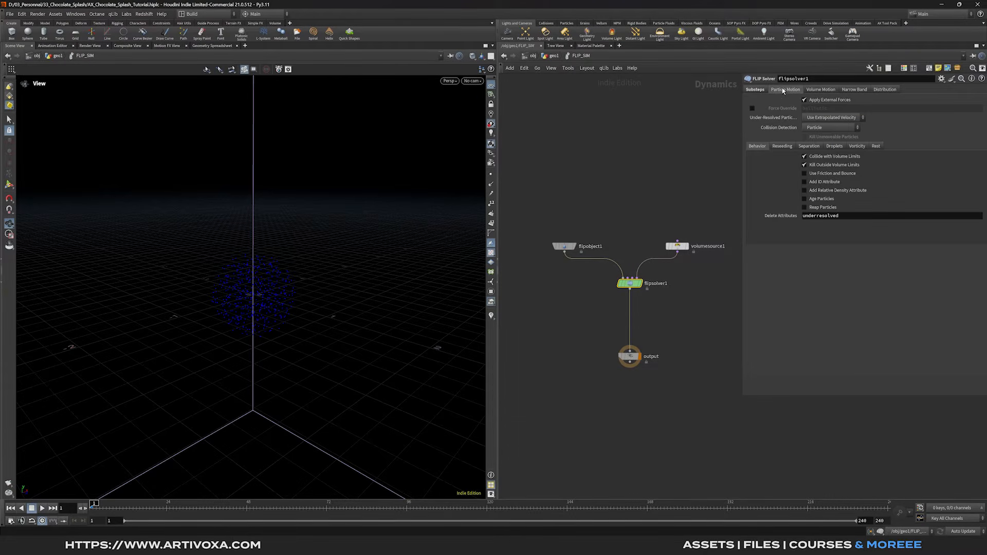
pyautogui.click(804, 181)
pyautogui.click(804, 199)
pyautogui.click(781, 147)
pyautogui.click(821, 165)
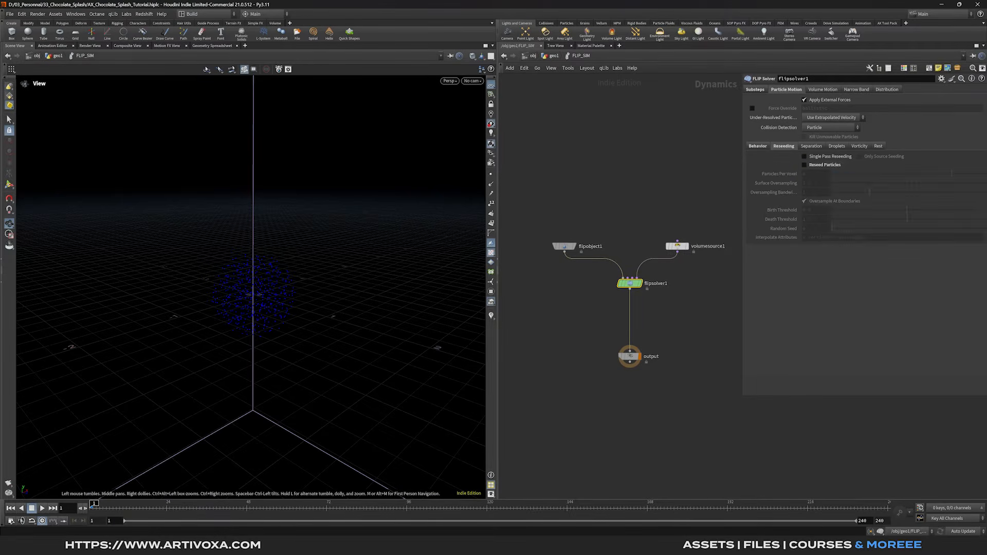
# - Set the FLIP solver's velocity transfer method to APIC (Swirly)
pyautogui.click(822, 90)
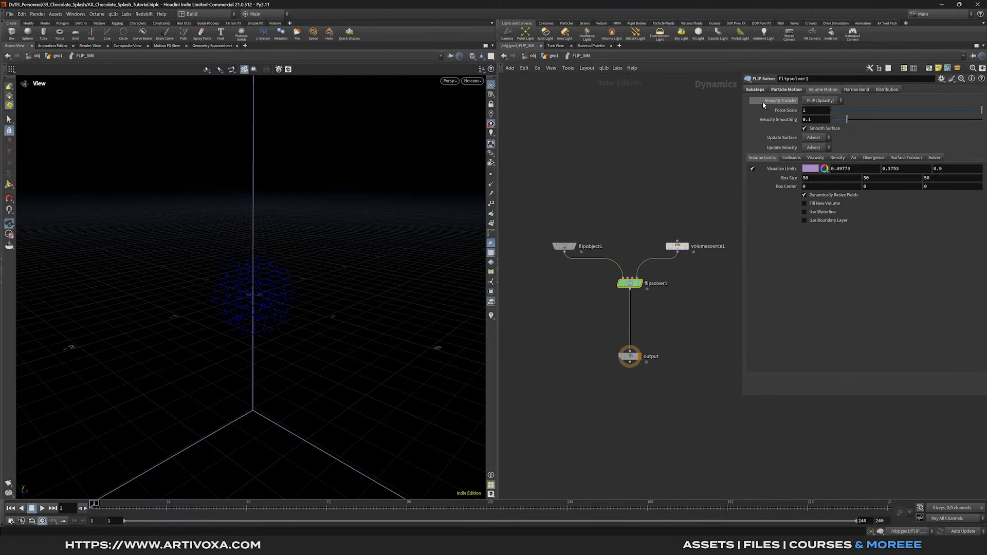
pyautogui.click(817, 102)
pyautogui.click(827, 119)
# - Set the solver's volume limit box size to 10 × 10 × 10 and turn off the limits visualization
pyautogui.doubleClick(816, 178)
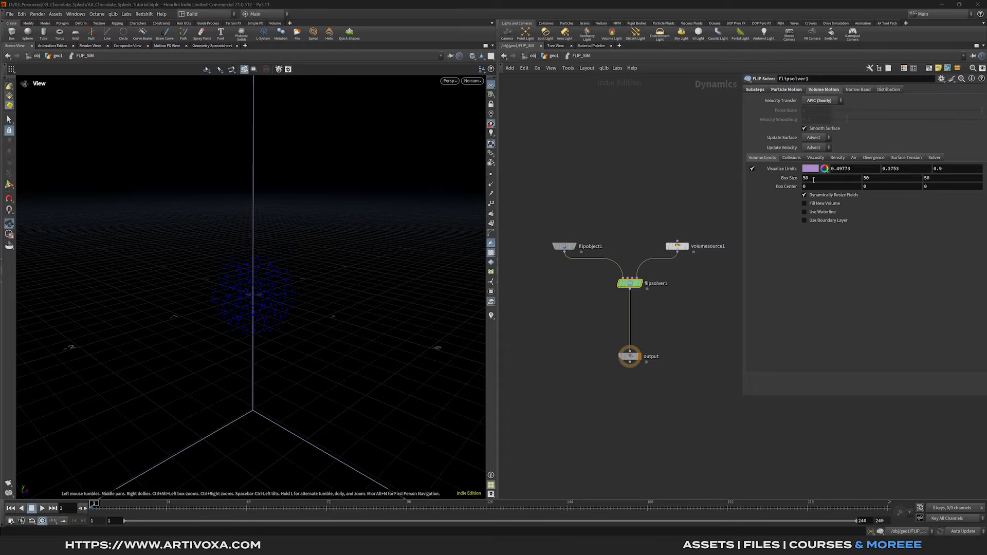
pyautogui.write('10')
pyautogui.press('Tab')
pyautogui.write('10')
pyautogui.press('Tab')
pyautogui.write('10')
pyautogui.press('Return')
pyautogui.scroll(-2, 405, 274)
pyautogui.scroll(-4, 405, 274)
pyautogui.scroll(-3, 306, 279)
pyautogui.scroll(5, 306, 279)
pyautogui.scroll(1, 306, 279)
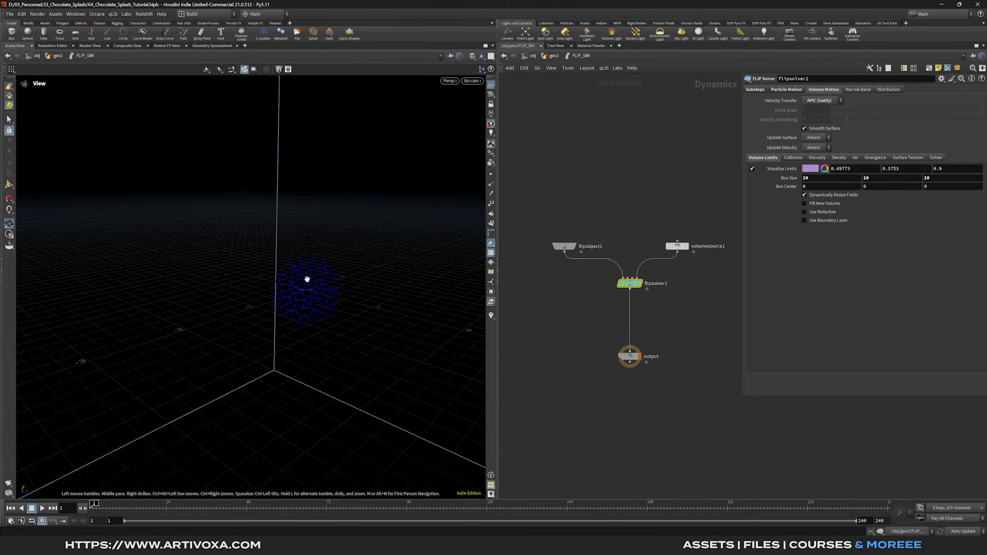
pyautogui.click(752, 169)
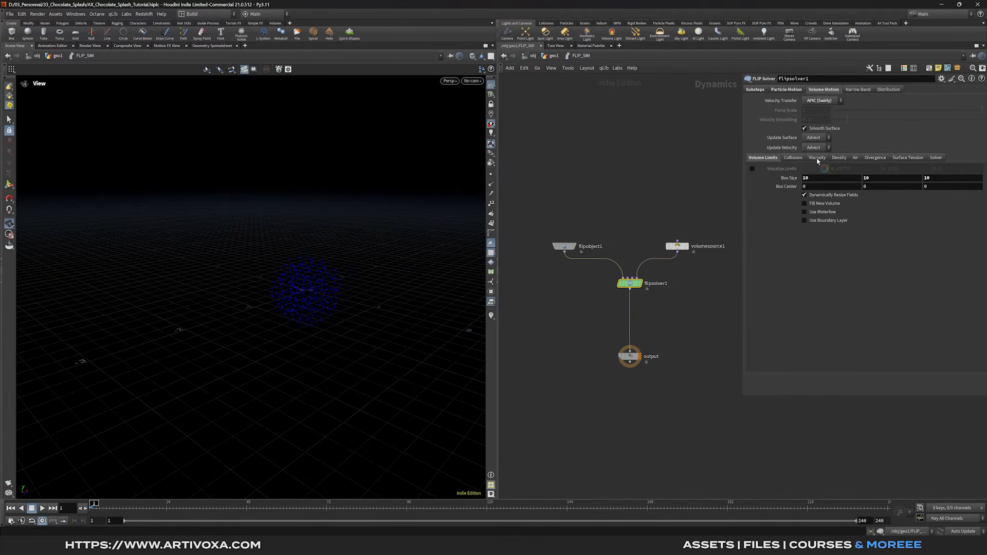
# - Enable viscosity in the FLIP solver's volume motion settings
pyautogui.click(817, 158)
pyautogui.click(804, 169)
pyautogui.moveTo(681, 201); pyautogui.dragTo(651, 202, button='middle')
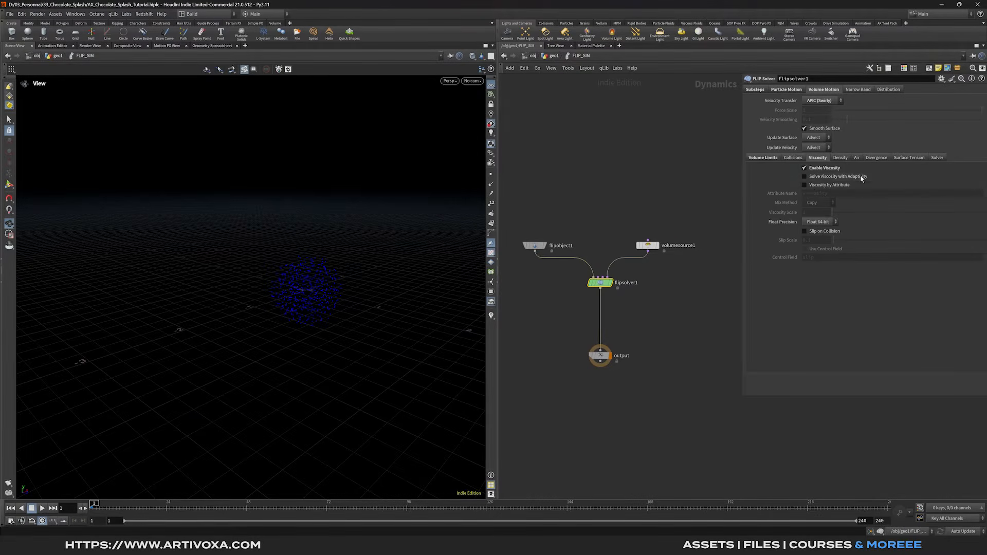
# - Enable surface tension on the FLIP solver at 35, with surface tension blur enabled at a radius of 0.005
pyautogui.click(908, 158)
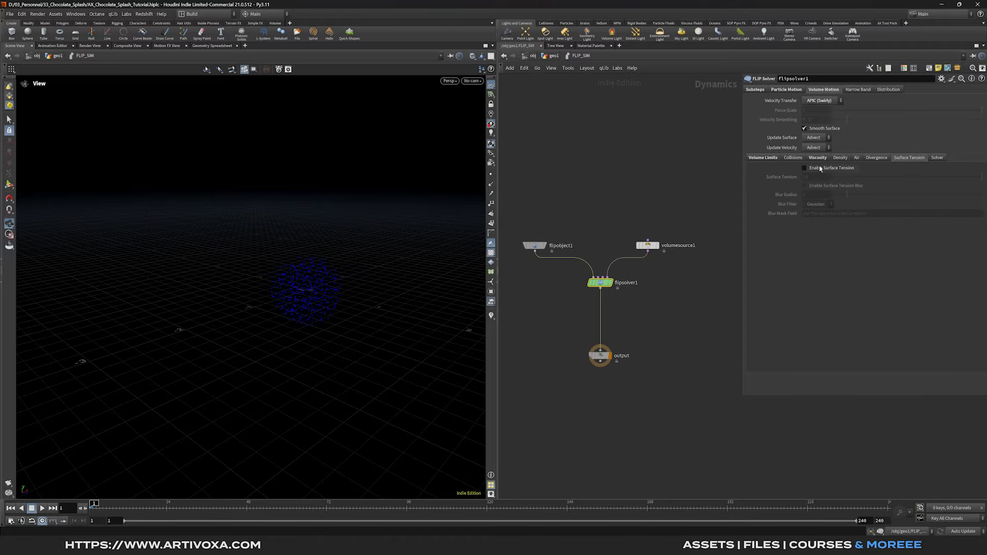
pyautogui.click(805, 168)
pyautogui.doubleClick(821, 177)
pyautogui.write('35')
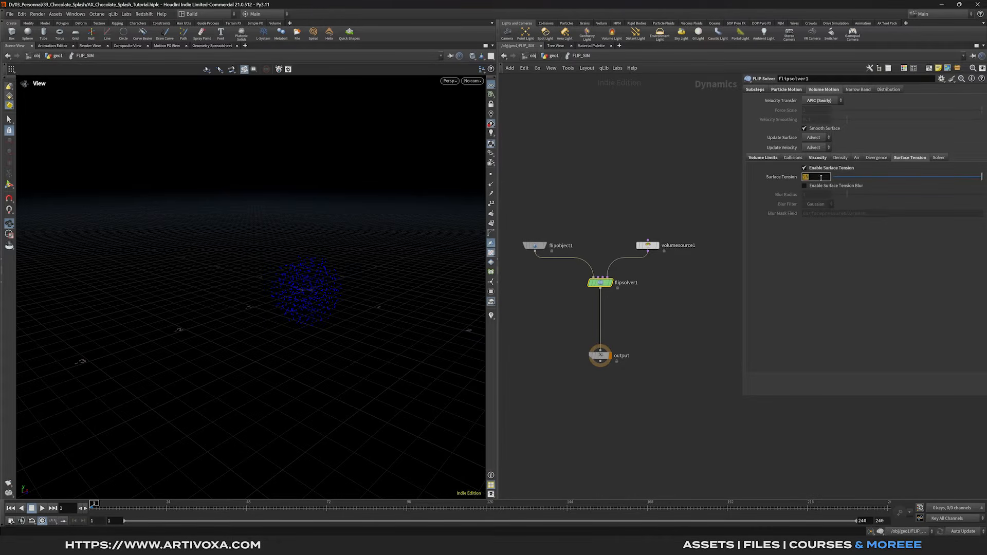
pyautogui.press('Return')
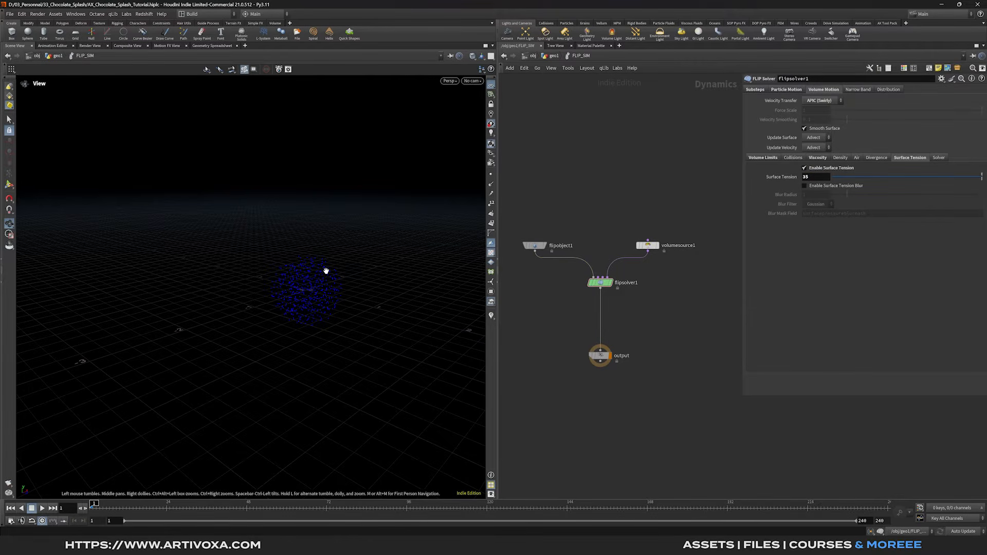
pyautogui.click(805, 185)
pyautogui.doubleClick(814, 195)
pyautogui.write('0.005')
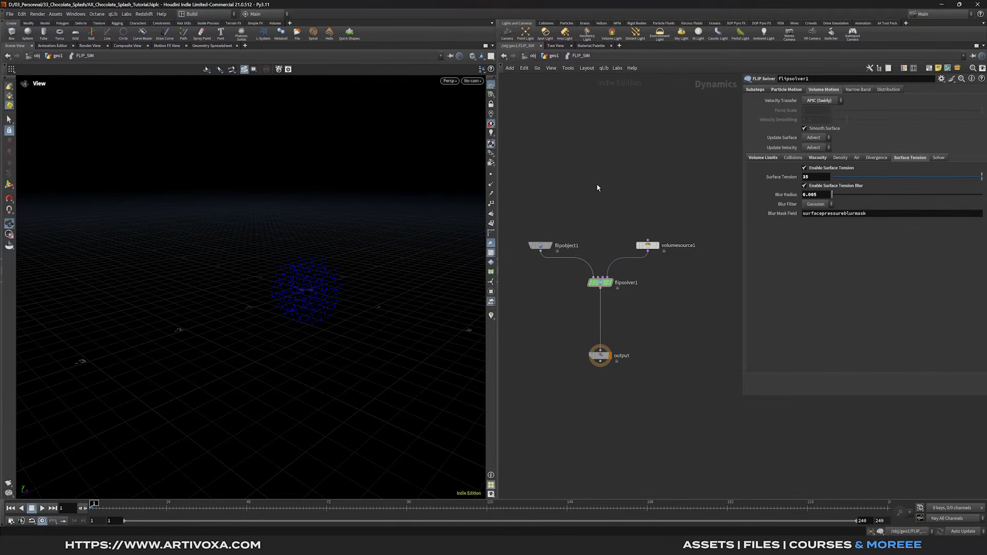
# - Set the FLIP object's physical viscosity to 100
pyautogui.click(822, 158)
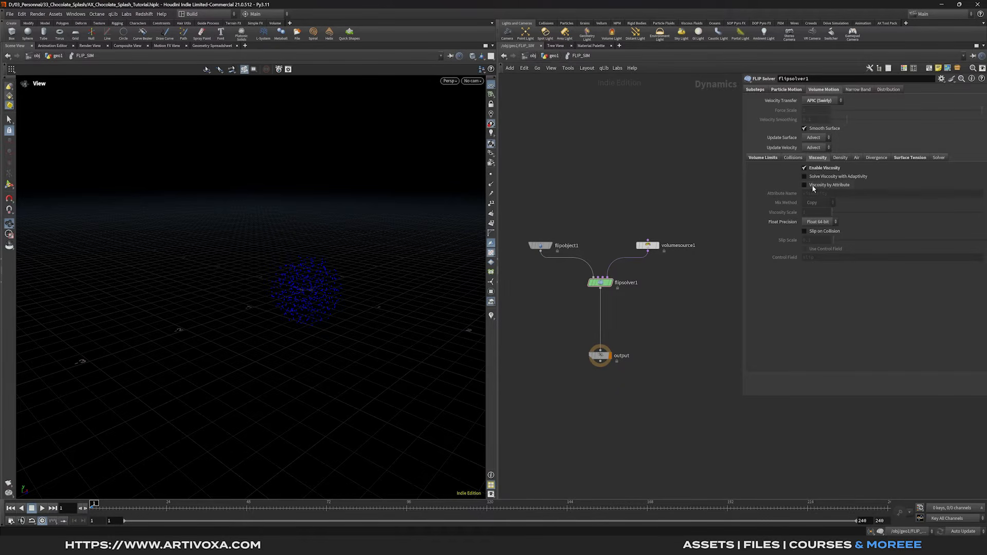
pyautogui.moveTo(582, 203); pyautogui.dragTo(520, 265)
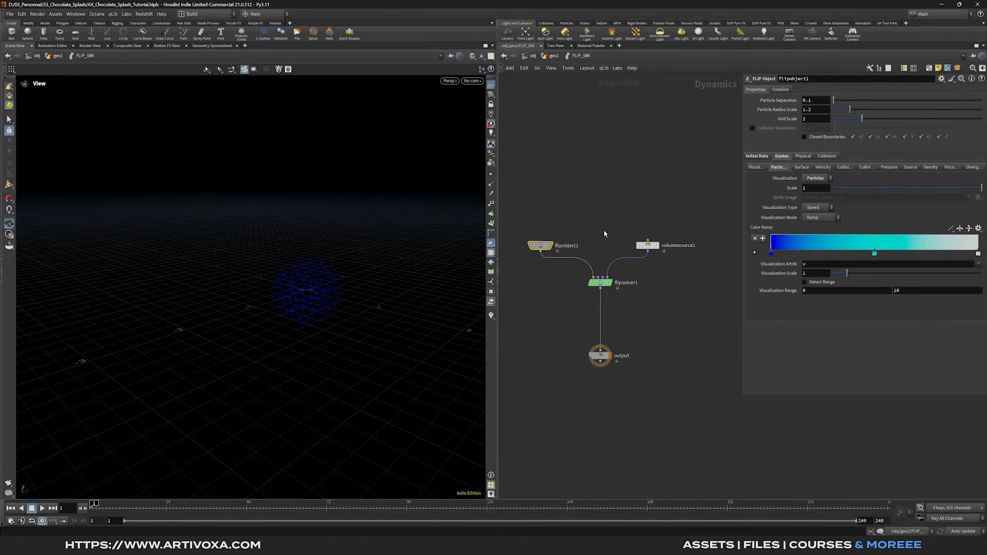
pyautogui.click(801, 156)
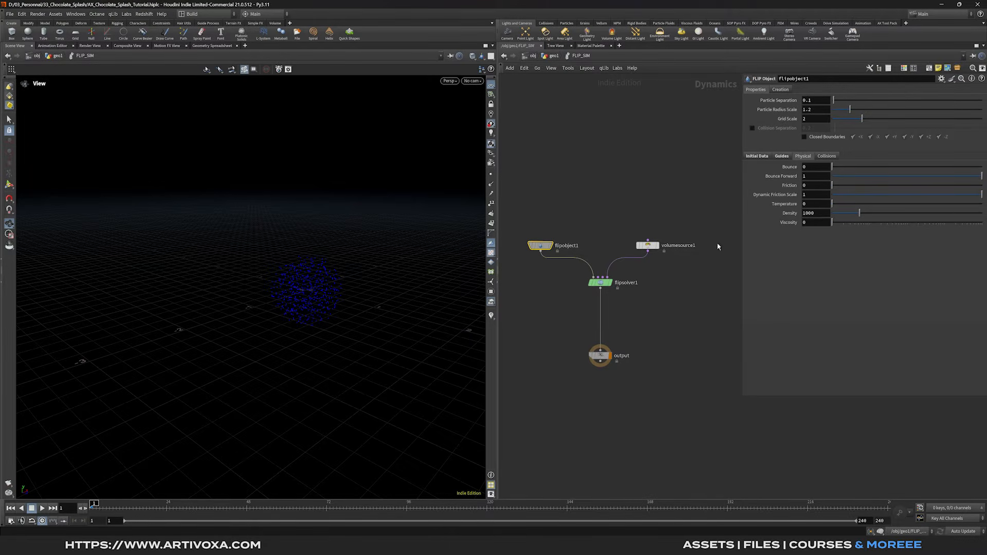
pyautogui.doubleClick(811, 222)
pyautogui.write('100')
pyautogui.press('Return')
# - Space out the source nodes above the solver and set the FLIP object's particle separation to 0.05
pyautogui.moveTo(646, 220); pyautogui.dragTo(672, 239)
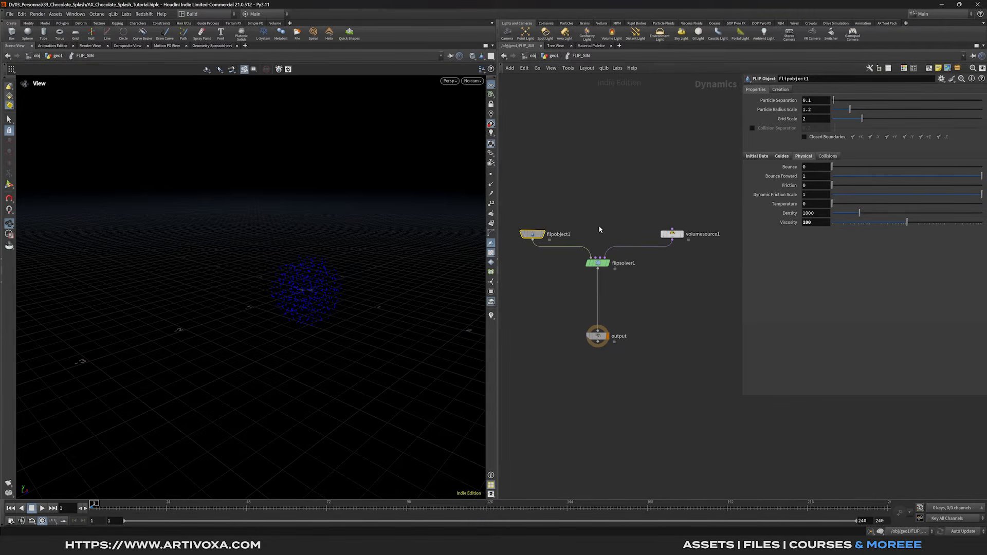
pyautogui.moveTo(566, 197); pyautogui.dragTo(510, 251)
pyautogui.click(810, 102)
pyautogui.press('BackSpace')
pyautogui.write('05')
pyautogui.press('Return')
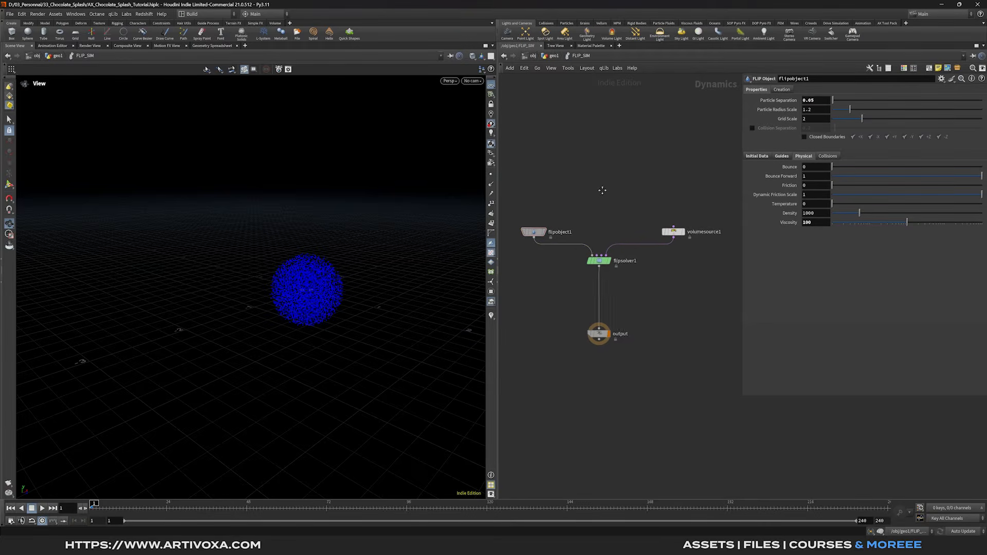
# - Add a POP Wrangle above the FLIP solver and wire it into the solver's Particle Velocity input
pyautogui.press('Tab')
pyautogui.write('pop wr')
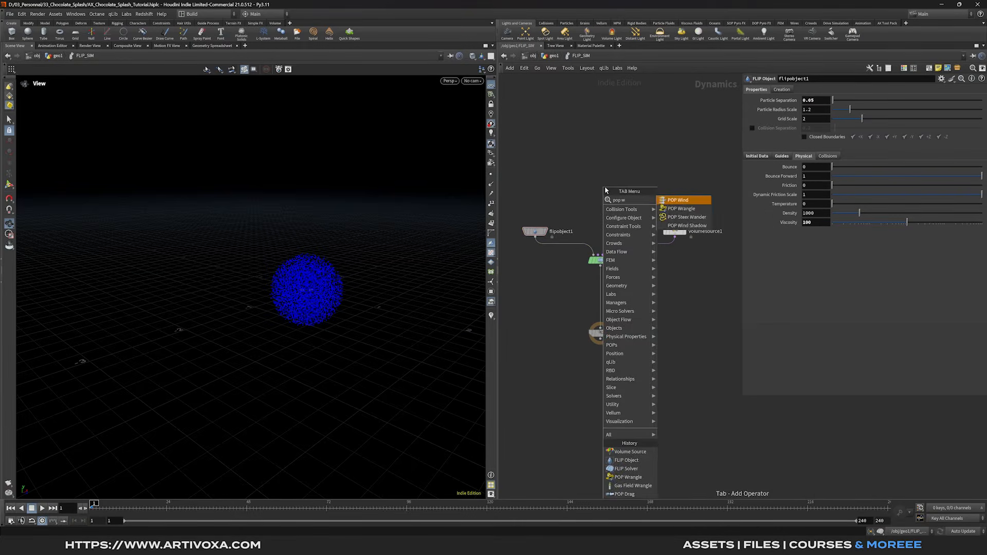
pyautogui.press('Return')
pyautogui.click(601, 181)
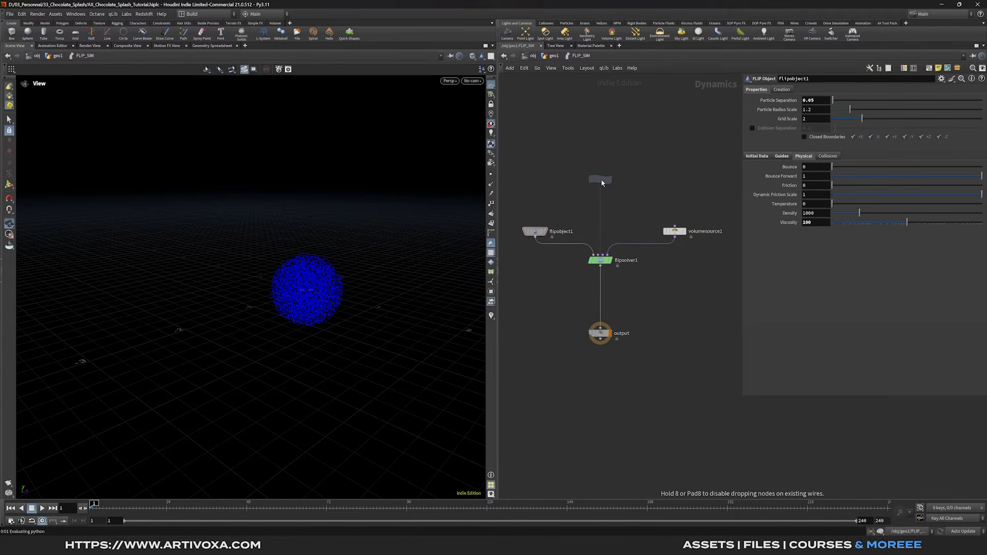
pyautogui.moveTo(600, 185); pyautogui.dragTo(600, 254)
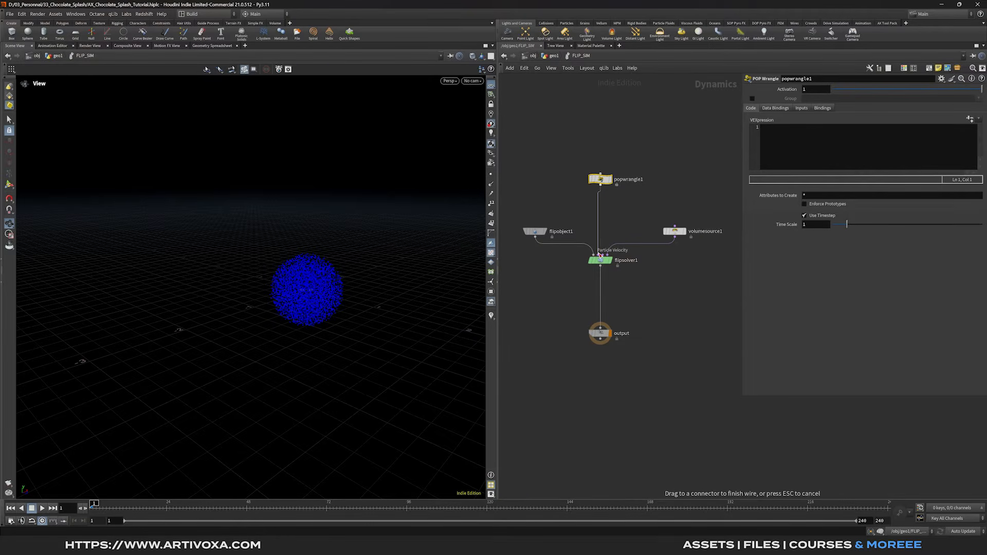
pyautogui.moveTo(600, 255); pyautogui.dragTo(600, 255)
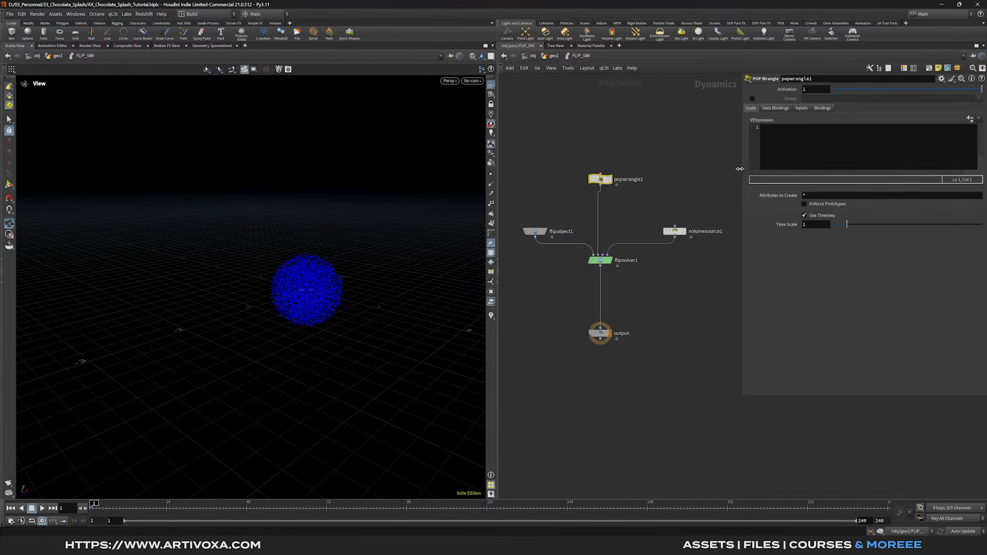
# - Write the wrangle's opening VEX lines: "vector center = {0,0,0};" and "vector rel = @P - center;"
pyautogui.moveTo(741, 170); pyautogui.dragTo(722, 171)
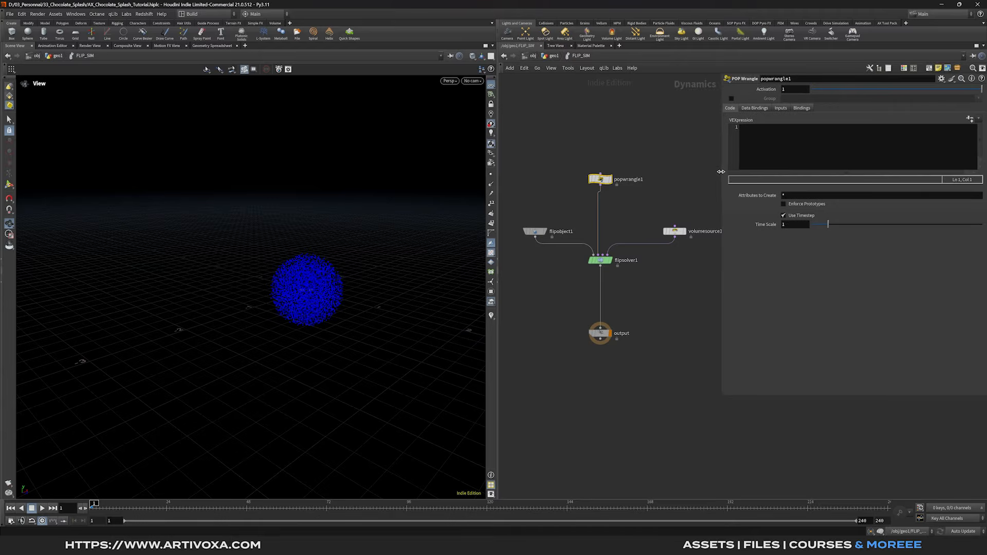
pyautogui.click(775, 146)
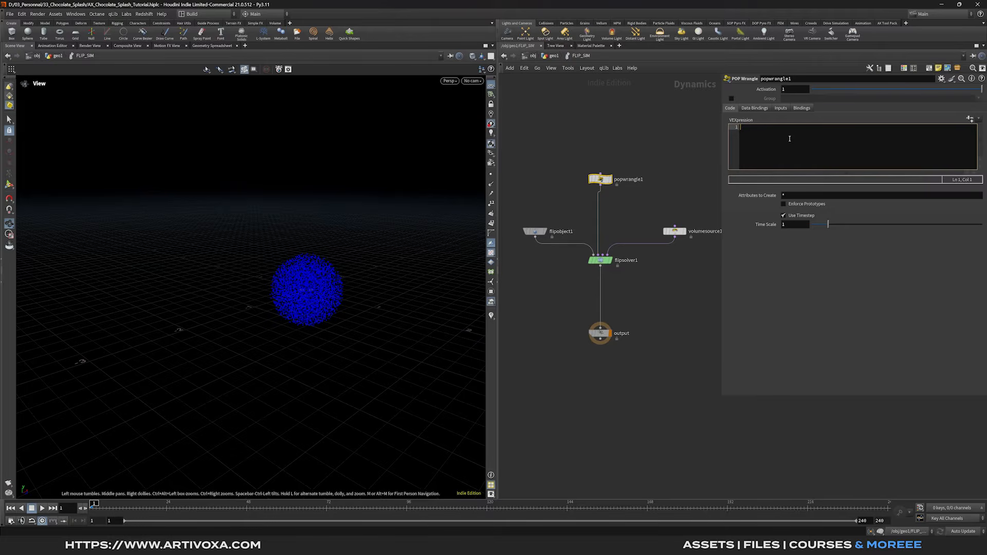
pyautogui.write('vector ')
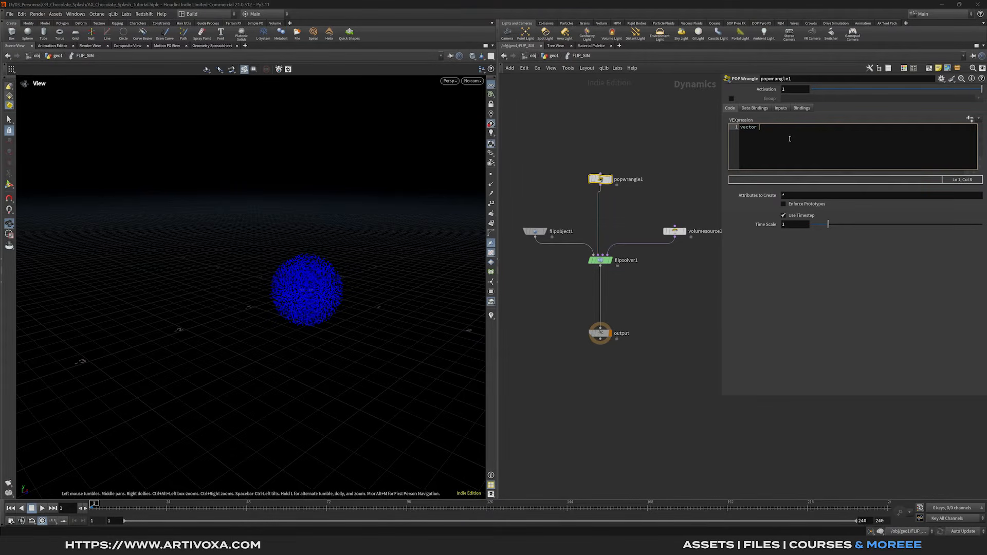
pyautogui.write('center = {')
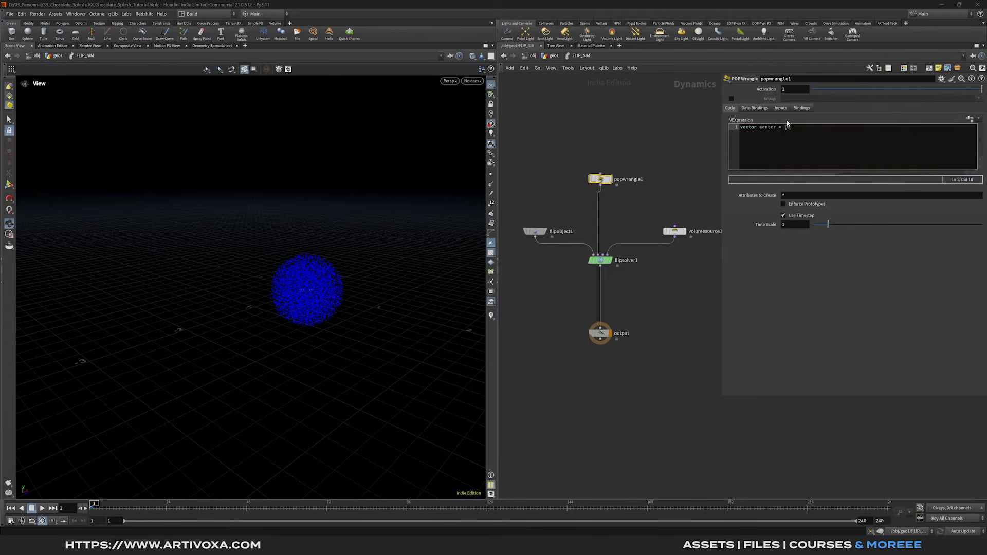
pyautogui.write('};')
pyautogui.press('Return')
pyautogui.press('Return')
pyautogui.press('Return')
pyautogui.write('vector rel')
pyautogui.write('= @P - center;')
# - Add the VEX line "float radius = chf('falloff_radius');" below a blank line in the wrangle
pyautogui.press('Return')
pyautogui.press('Return')
pyautogui.write('floa')
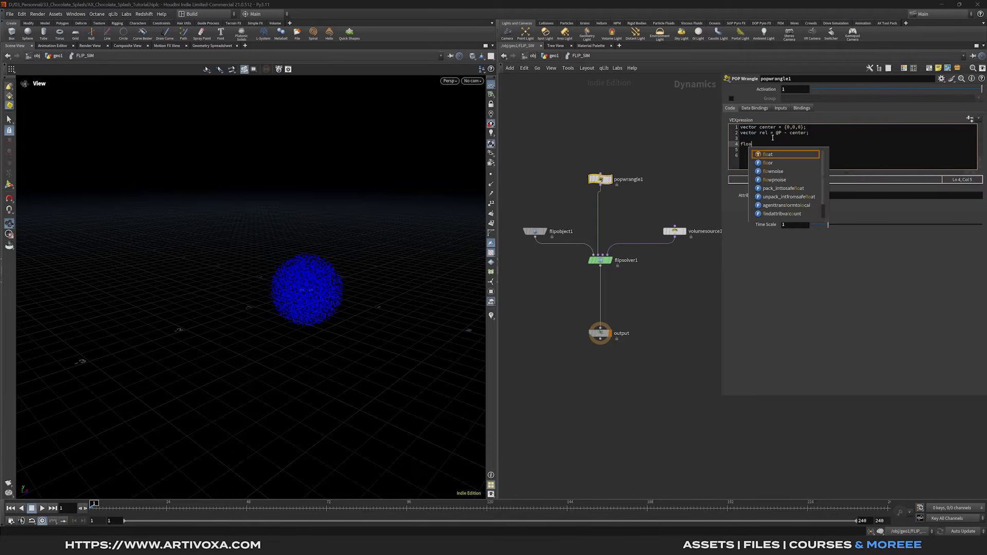
pyautogui.write('t radisus ')
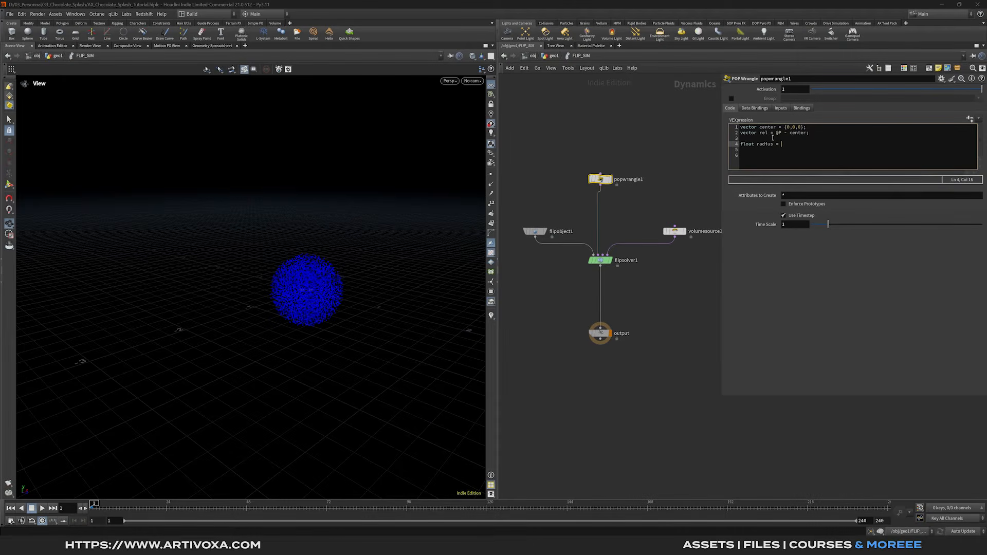
pyautogui.write("= chf('falloff_radius');")
pyautogui.press('Return')
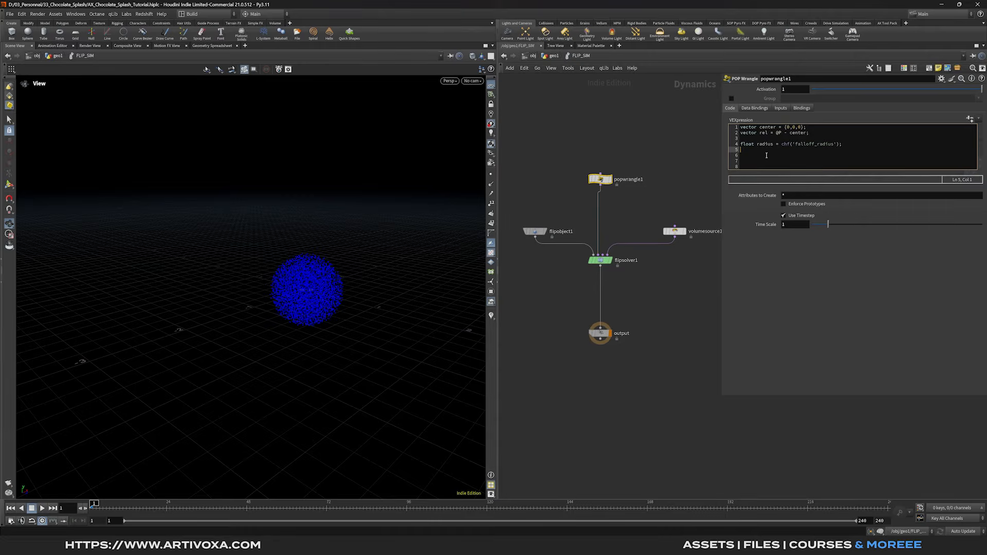
# - Write the clamped distance ratio "clamp(length(rel)/radius, 0, 1)" on the line below the radius declaration in the wrangle
pyautogui.write('length')
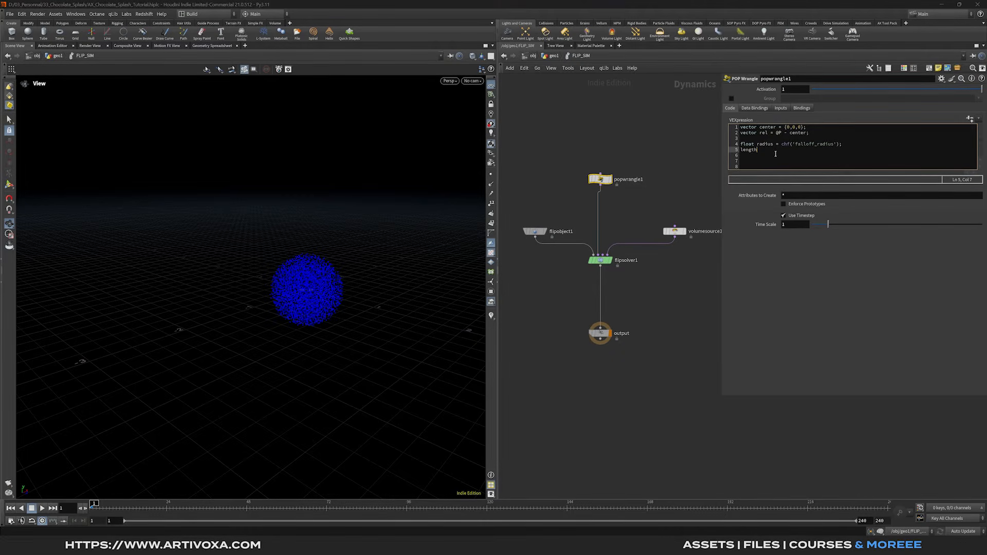
pyautogui.write('(rel')
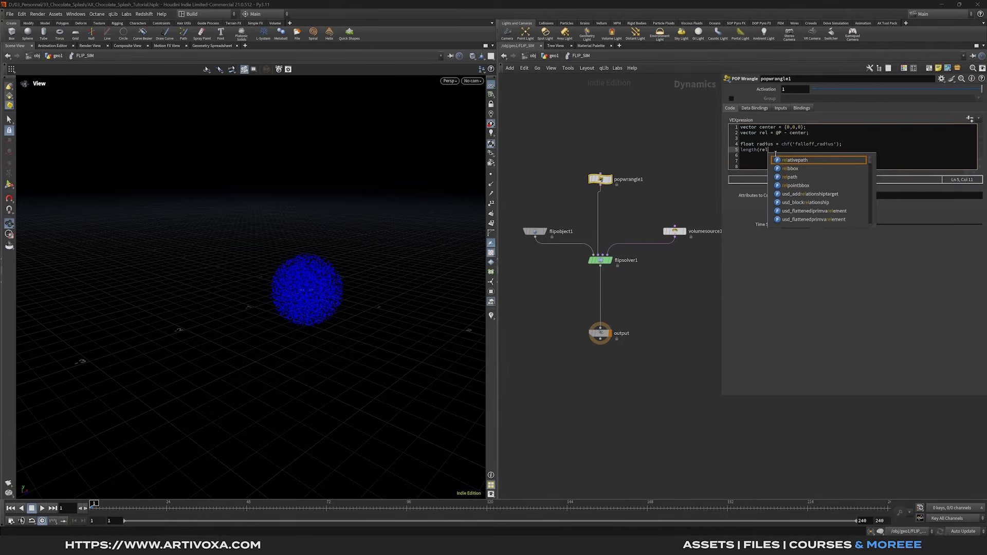
pyautogui.write(')/radius')
pyautogui.click(742, 150)
pyautogui.write('clamp(')
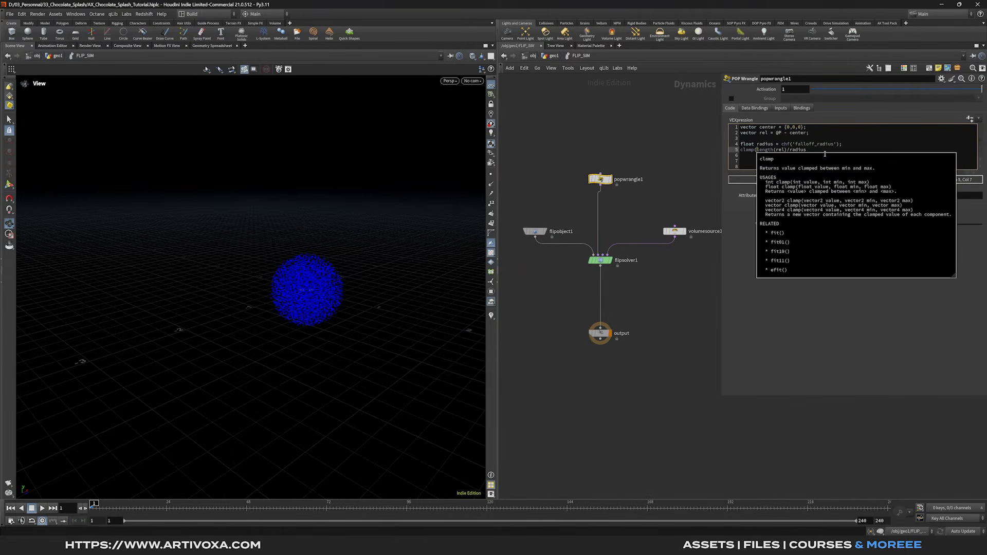
pyautogui.click(824, 150)
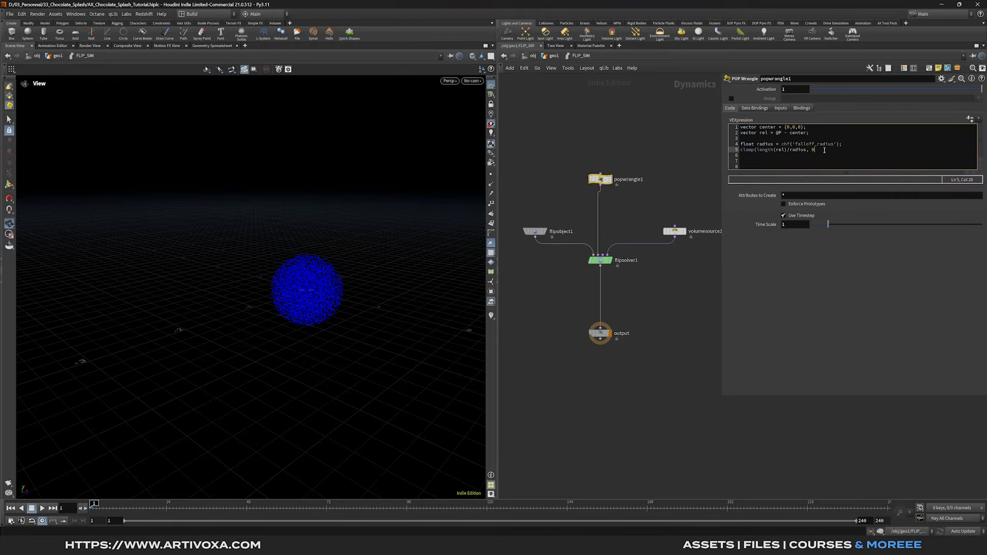
pyautogui.write(', 0, 1)')
# - Wrap the clamp expression into the falloff weight line "float w = smooth(0,1, 1 - clamp(length(rel)/radius, 0, 1));"
pyautogui.click(740, 150)
pyautogui.write('float w = smooth')
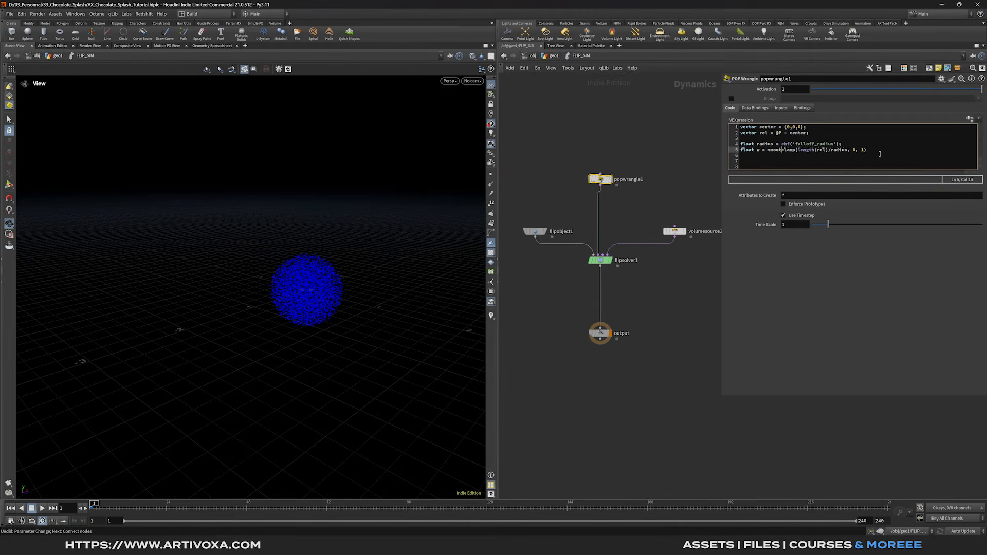
pyautogui.write('(0')
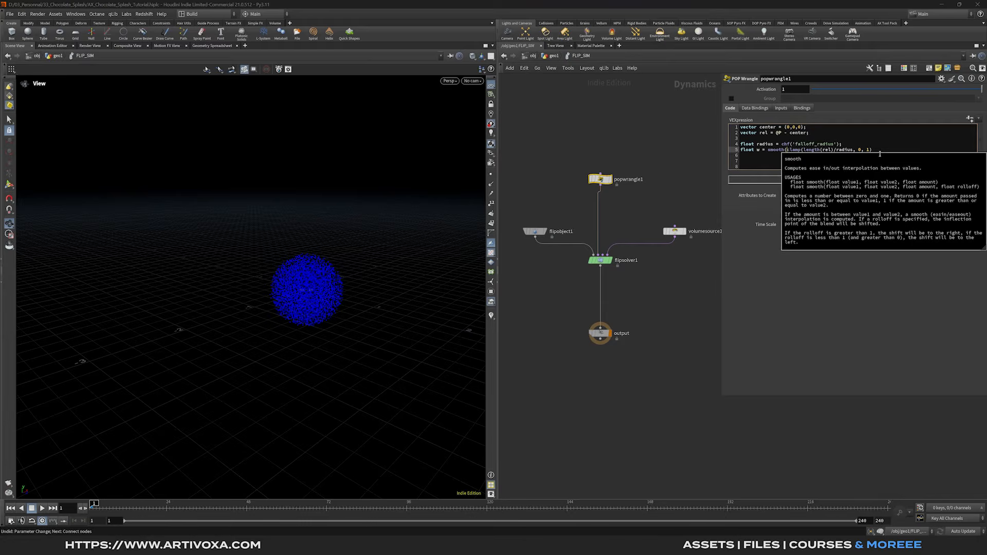
pyautogui.write(',1, ')
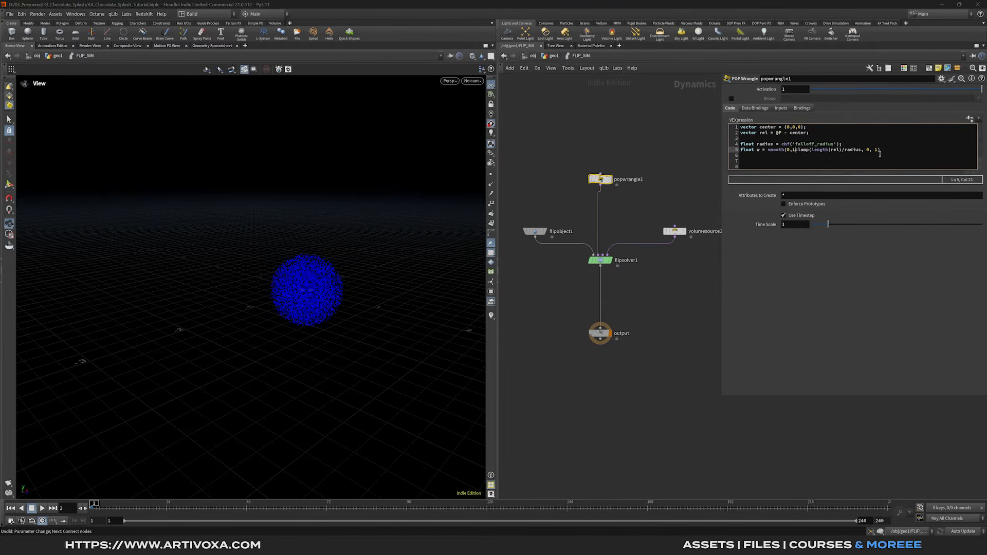
pyautogui.write('1 -')
pyautogui.click(910, 150)
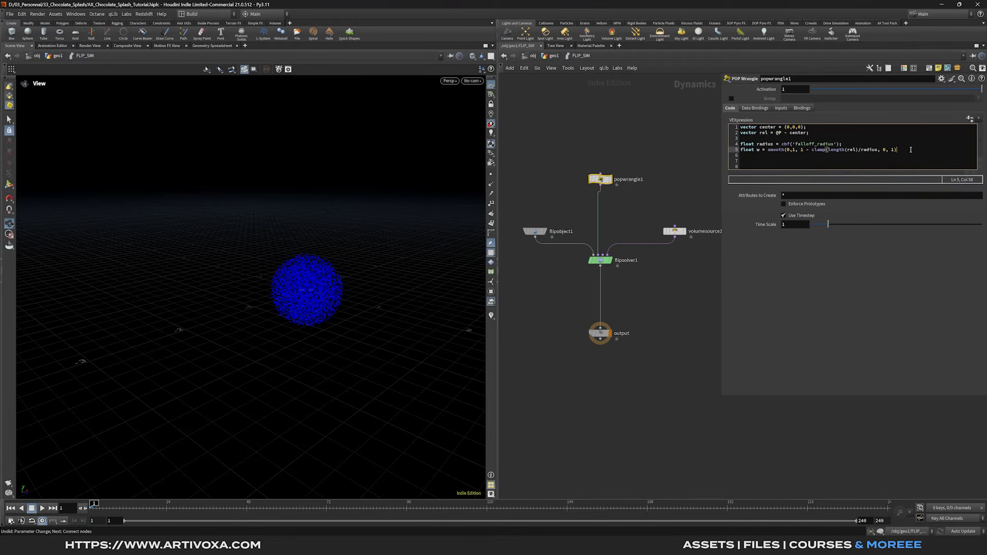
pyautogui.write(')')
pyautogui.press('Return')
pyautogui.press('Return')
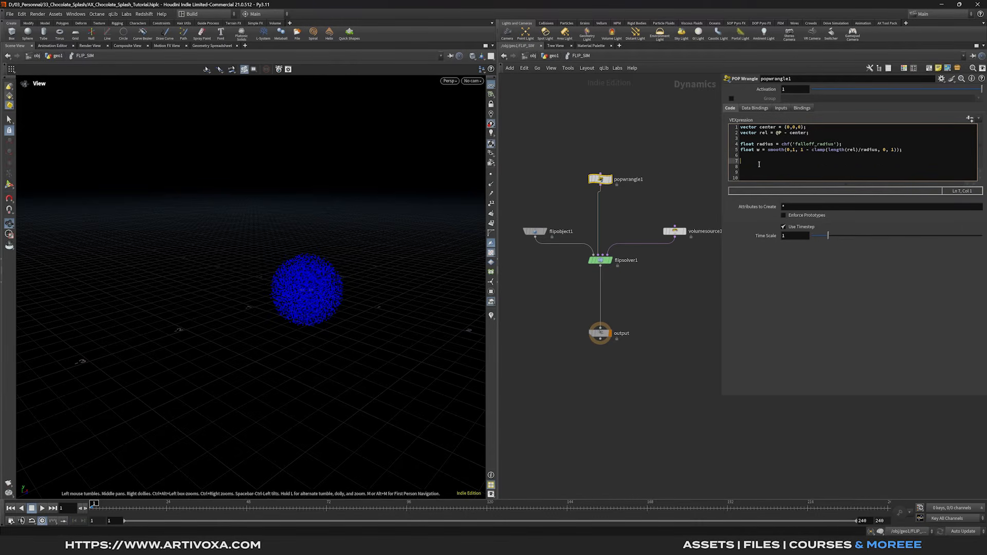
# - Declare the float variables amp, freq and speed on separate lines, each read from a chf() channel of the same name
pyautogui.write('float amp ')
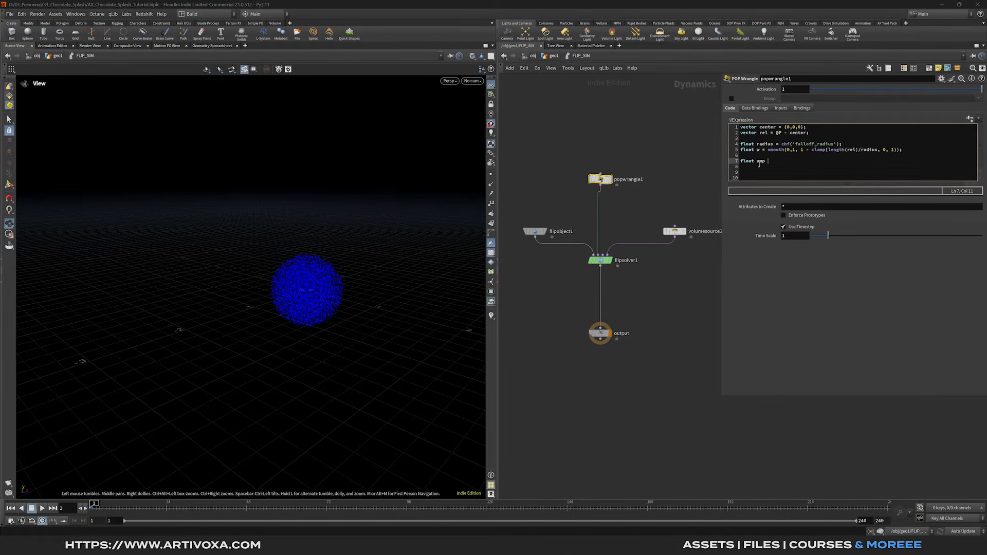
pyautogui.write('= chf')
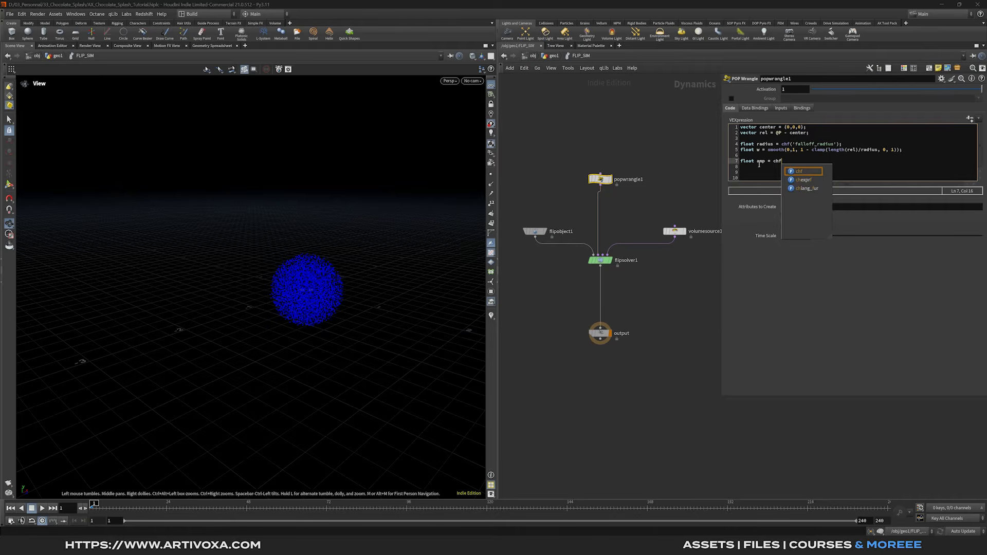
pyautogui.write("('amp');")
pyautogui.press('Return')
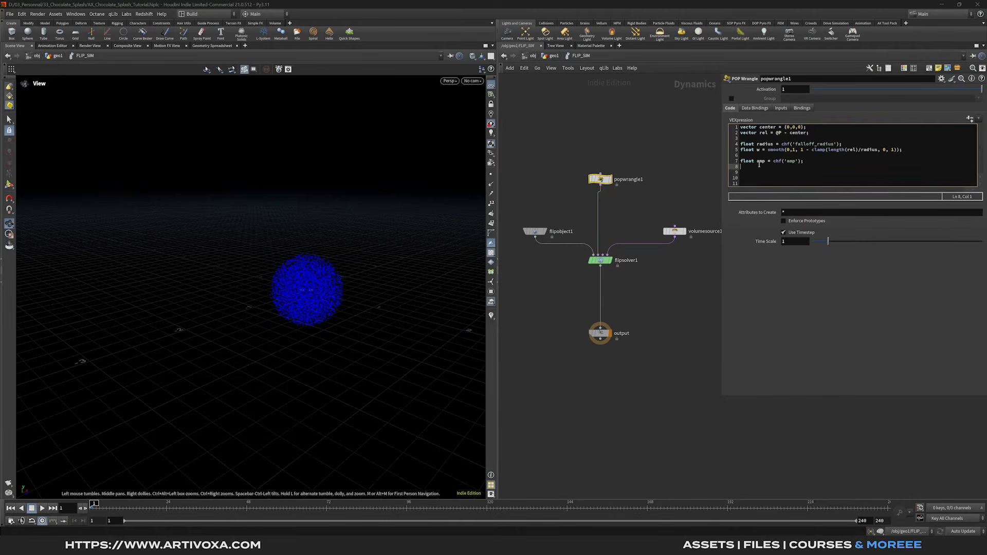
pyautogui.write('f')
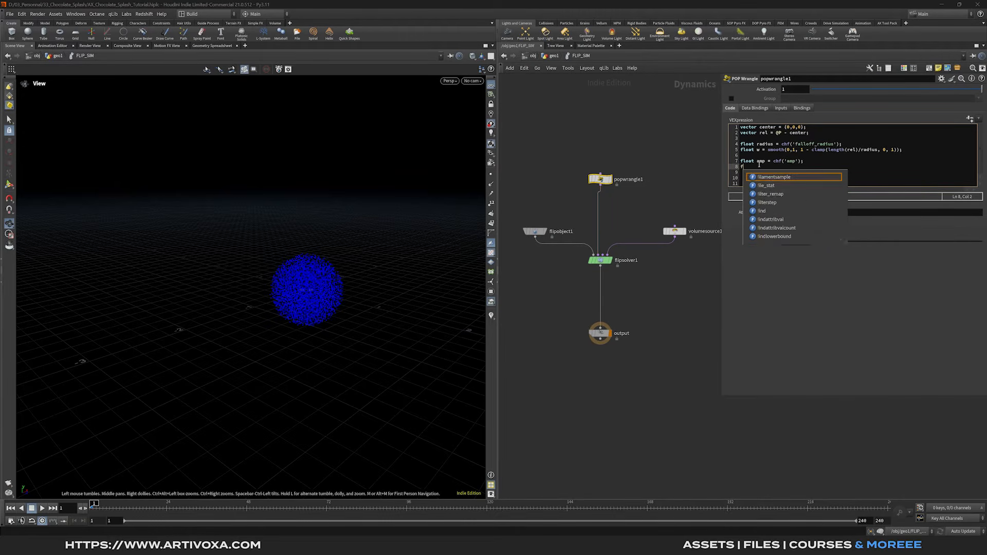
pyautogui.write("loat freq = chf('freq');")
pyautogui.press('Return')
pyautogui.write('floatr')
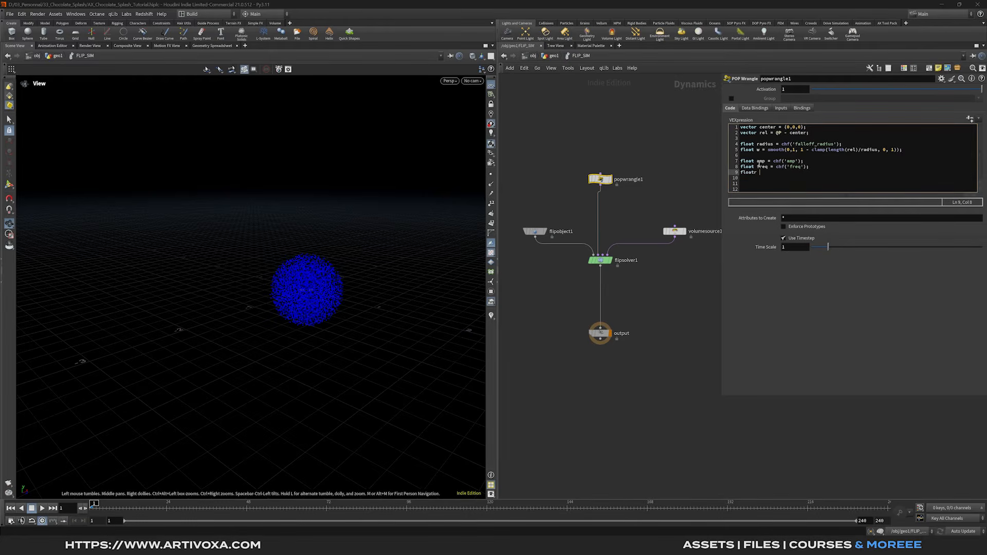
pyautogui.press('BackSpace')
pyautogui.press('BackSpace')
pyautogui.write("speed = chf('speed');")
pyautogui.press('Return')
pyautogui.press('Return')
pyautogui.write('vector noise )')
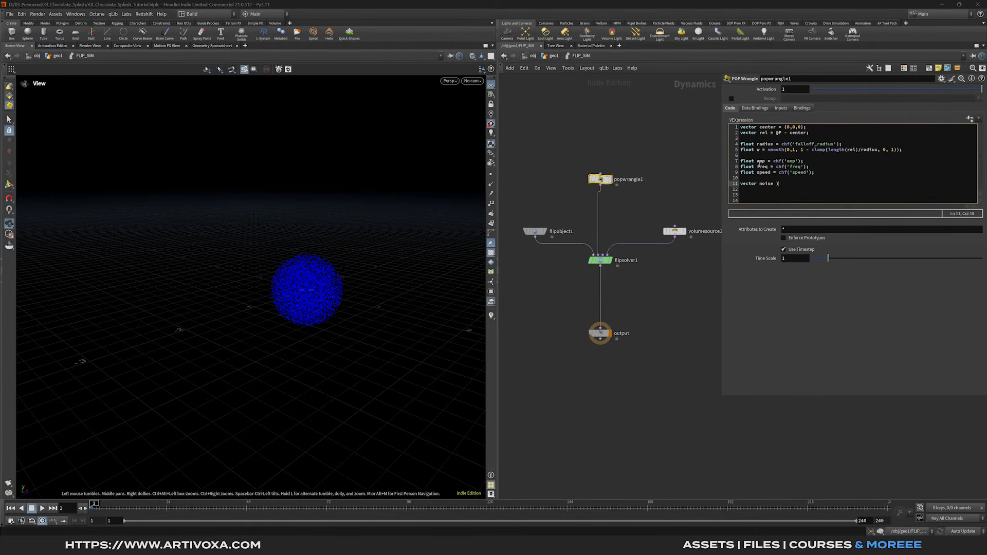
pyautogui.write('curln')
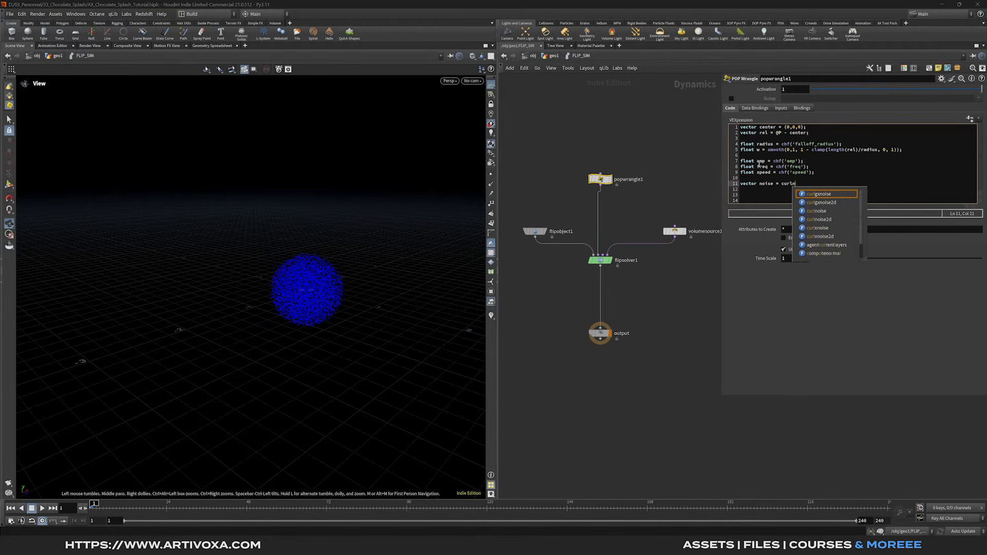
pyautogui.write('oise(rel')
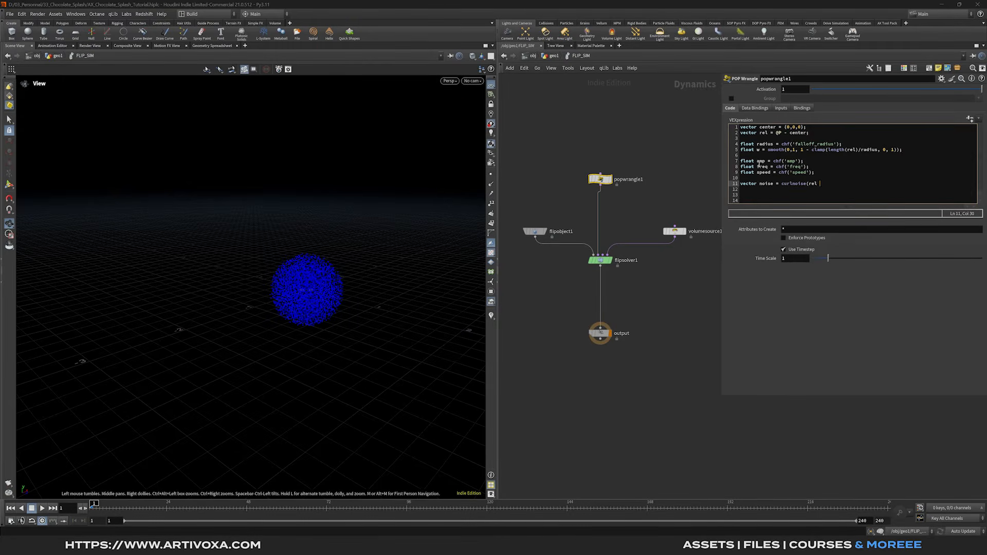
pyautogui.write(' * freq + @Time * speed')
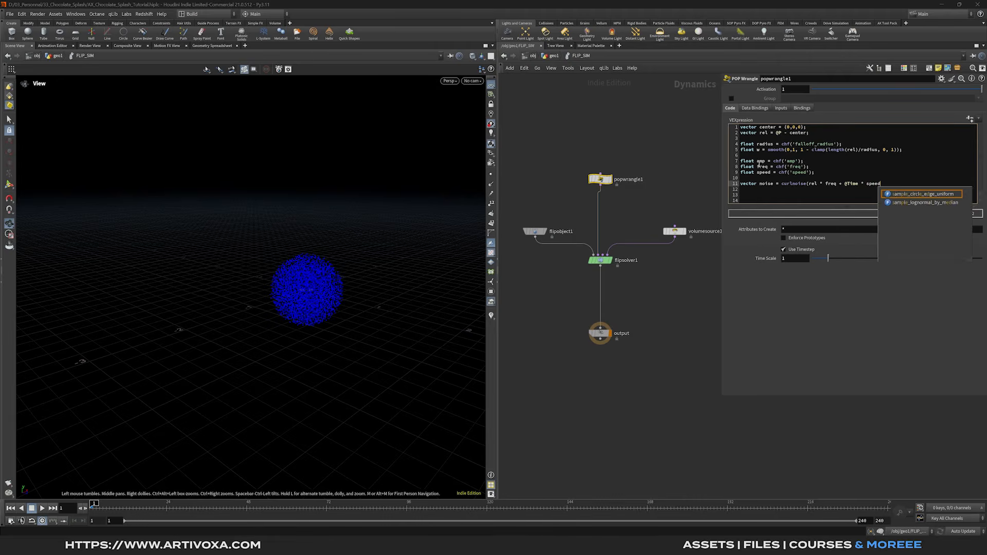
pyautogui.write(') * amp;')
pyautogui.press('Return')
pyautogui.press('Return')
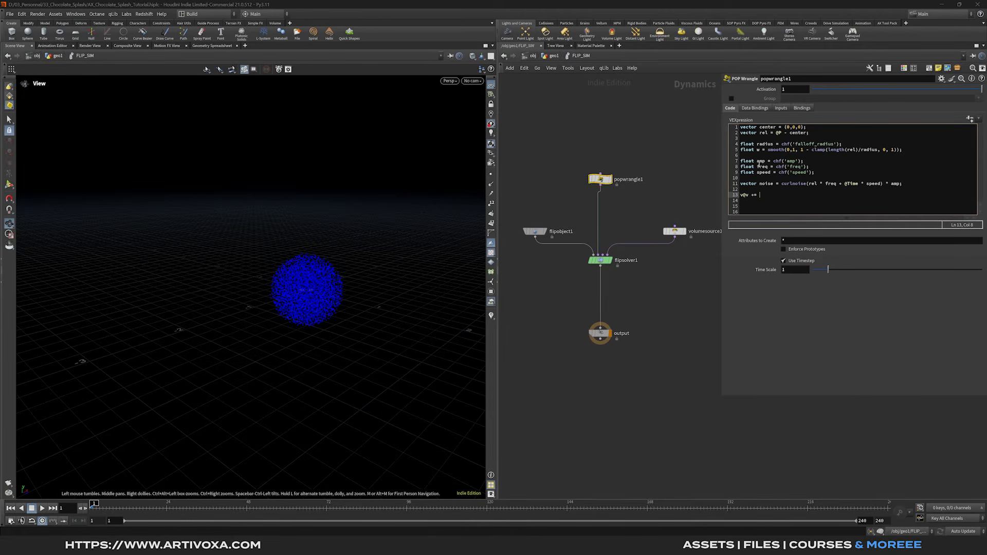
# - Finish the wrangle code with the velocity line "v@v += noise * w;"
pyautogui.write('v@v += noise *')
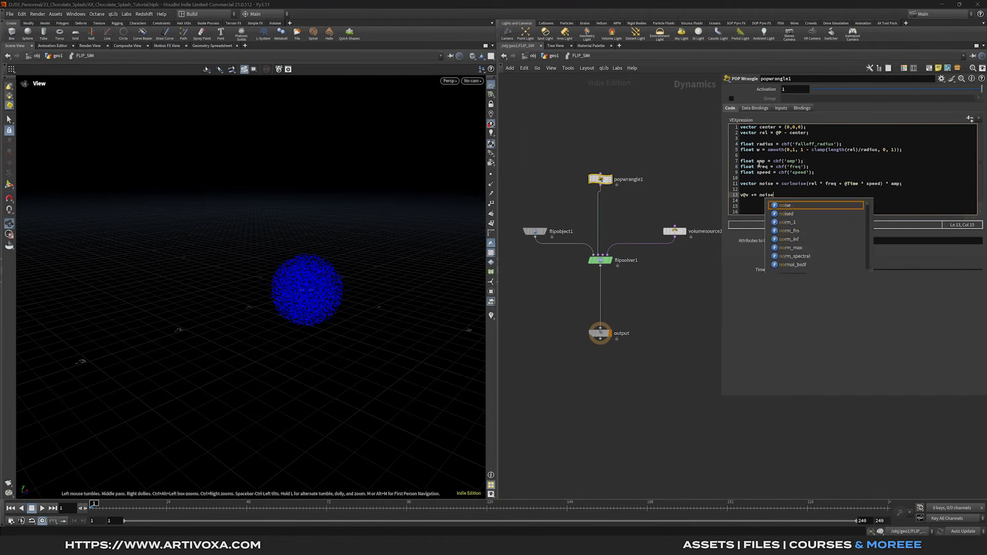
pyautogui.click(784, 173)
pyautogui.moveTo(910, 150); pyautogui.dragTo(741, 152)
pyautogui.click(757, 150)
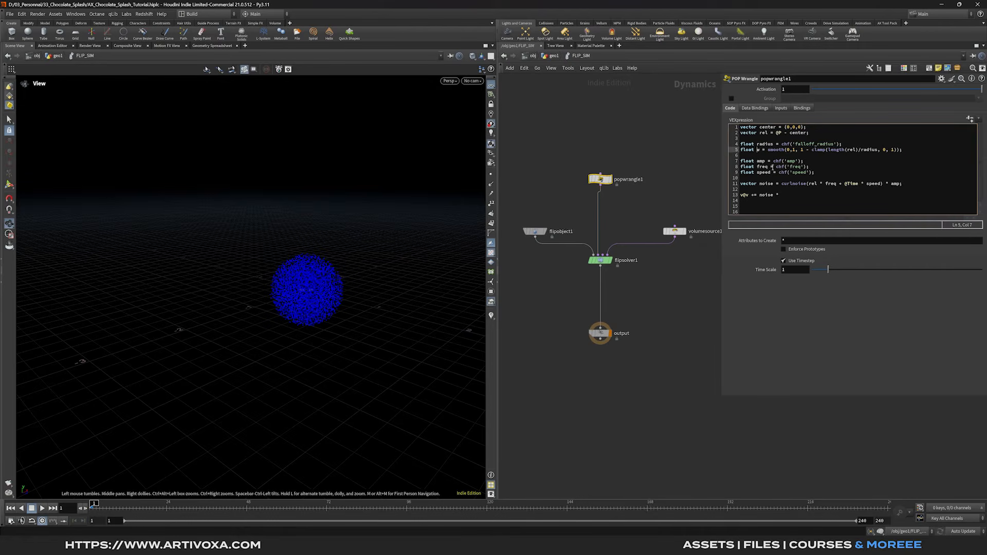
pyautogui.click(784, 197)
pyautogui.write('w;')
# - Insert a POP Attract between the POP Wrangle and the FLIP solver, and set its force scale to 7.5
pyautogui.press('Tab')
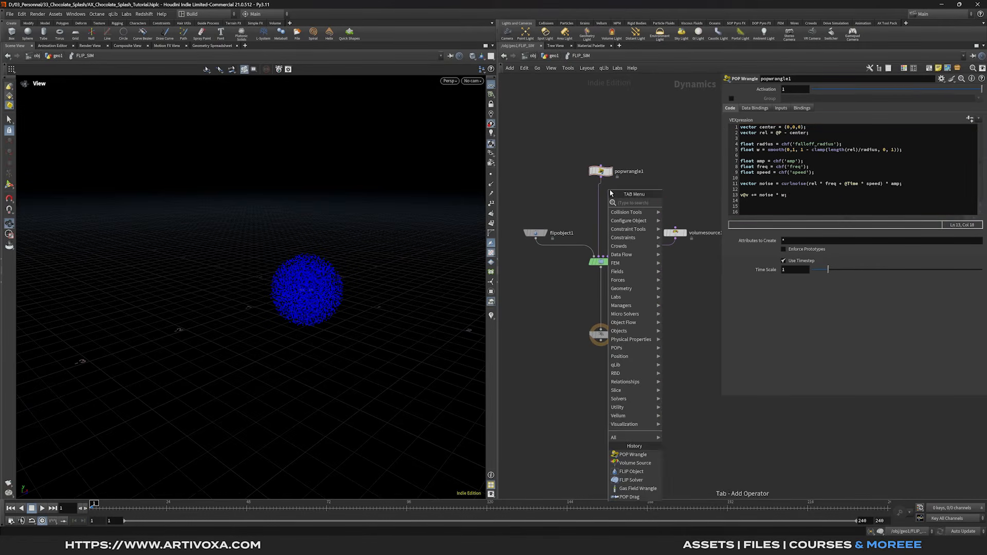
pyautogui.write('pop at')
pyautogui.press('Return')
pyautogui.click(609, 189)
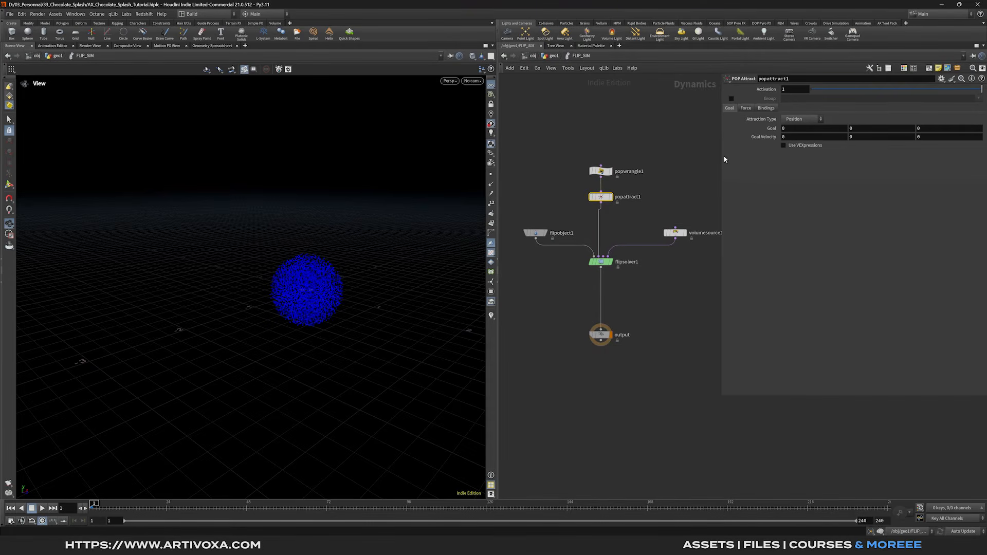
pyautogui.moveTo(314, 290); pyautogui.dragTo(316, 290)
pyautogui.click(745, 109)
pyautogui.click(793, 128)
pyautogui.write('7.5')
pyautogui.press('Return')
# - Add a POP Drag and insert it into the wire between the POP Attract and the FLIP solver
pyautogui.click(620, 235)
pyautogui.press('Tab')
pyautogui.write('drag')
pyautogui.press('Return')
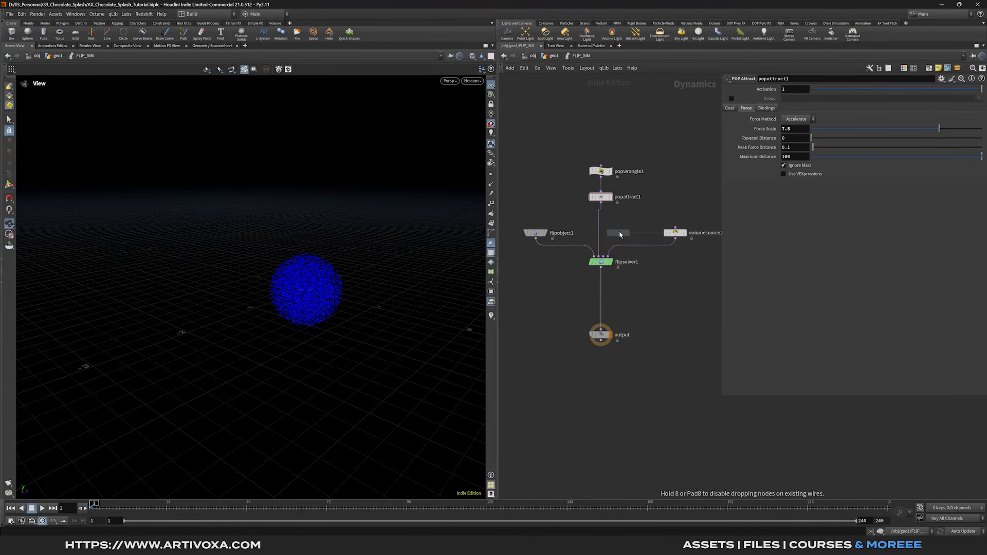
pyautogui.click(620, 234)
pyautogui.moveTo(620, 233); pyautogui.dragTo(602, 228)
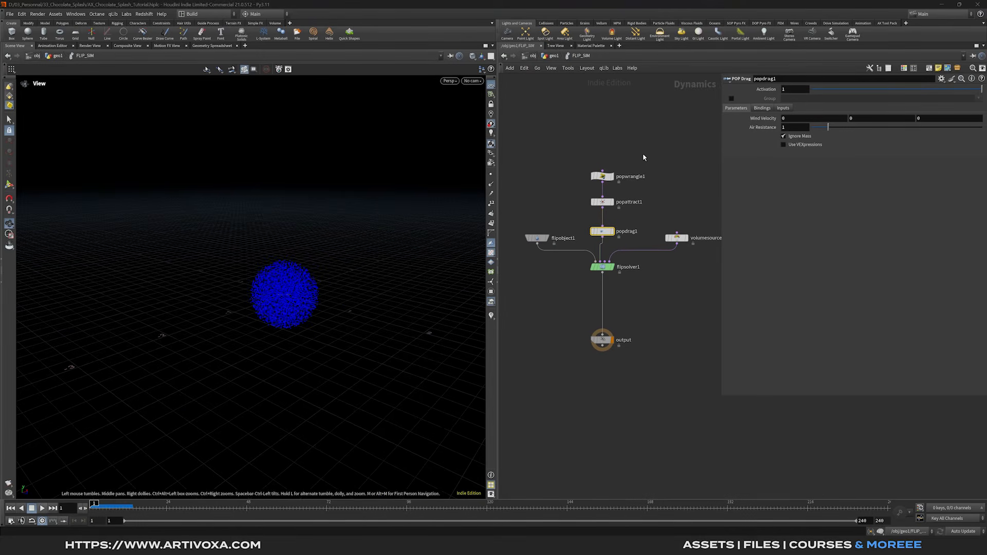
pyautogui.moveTo(676, 151); pyautogui.dragTo(589, 185)
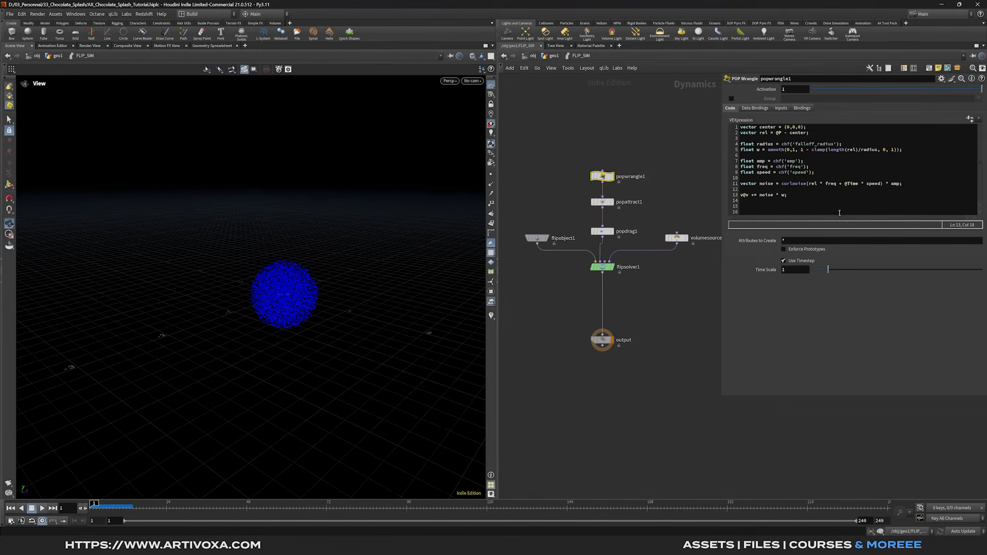
pyautogui.click(970, 119)
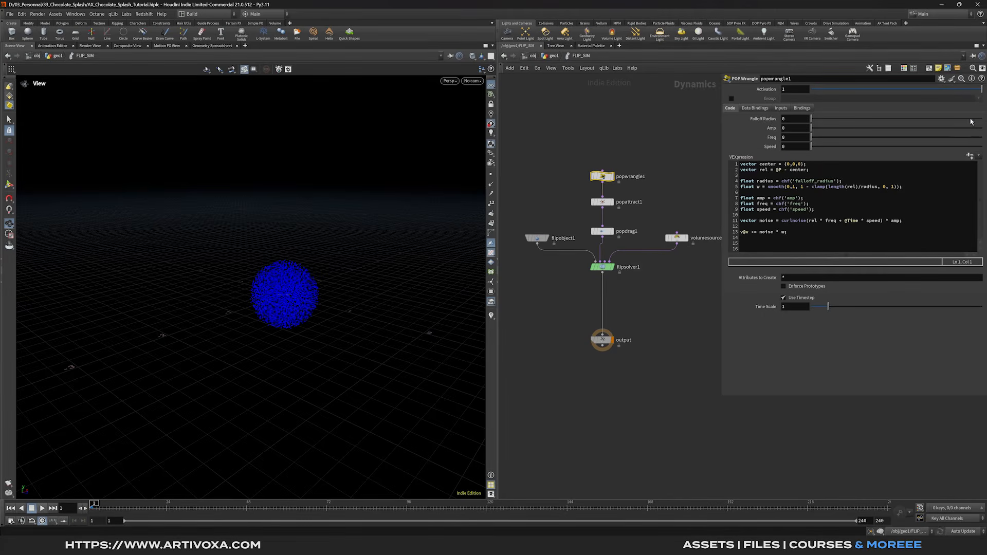
pyautogui.click(799, 120)
pyautogui.write('0.5')
pyautogui.click(800, 128)
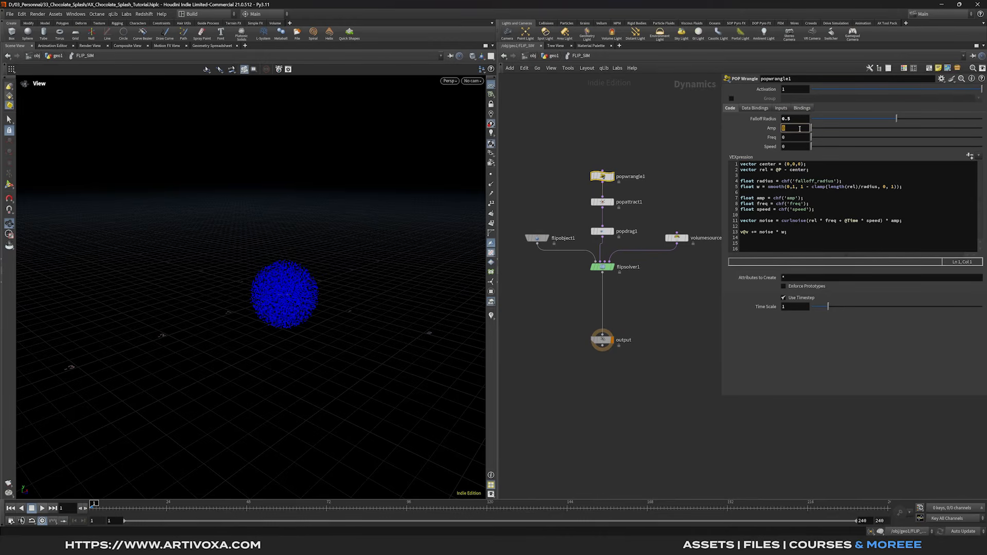
pyautogui.click(796, 137)
pyautogui.write('3')
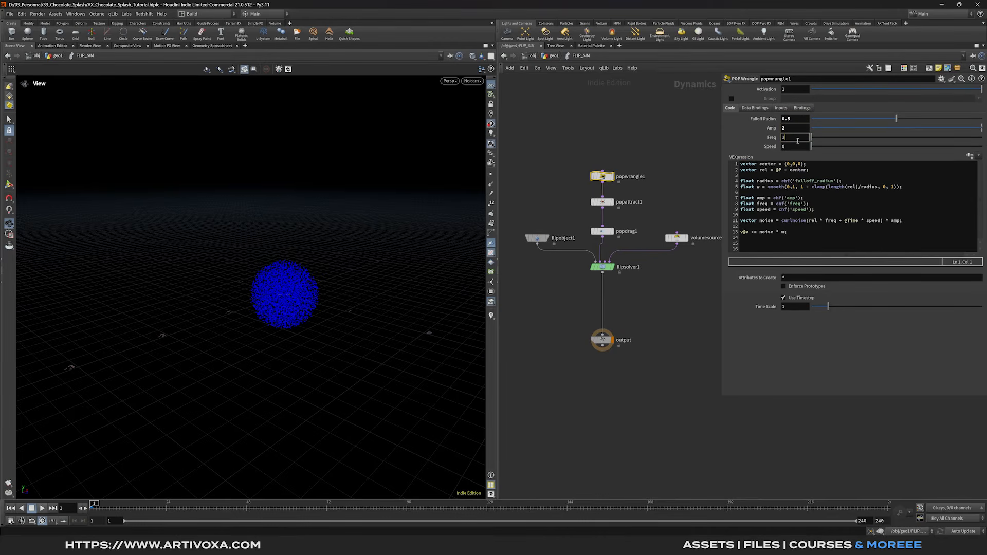
pyautogui.click(797, 147)
pyautogui.write('0.')
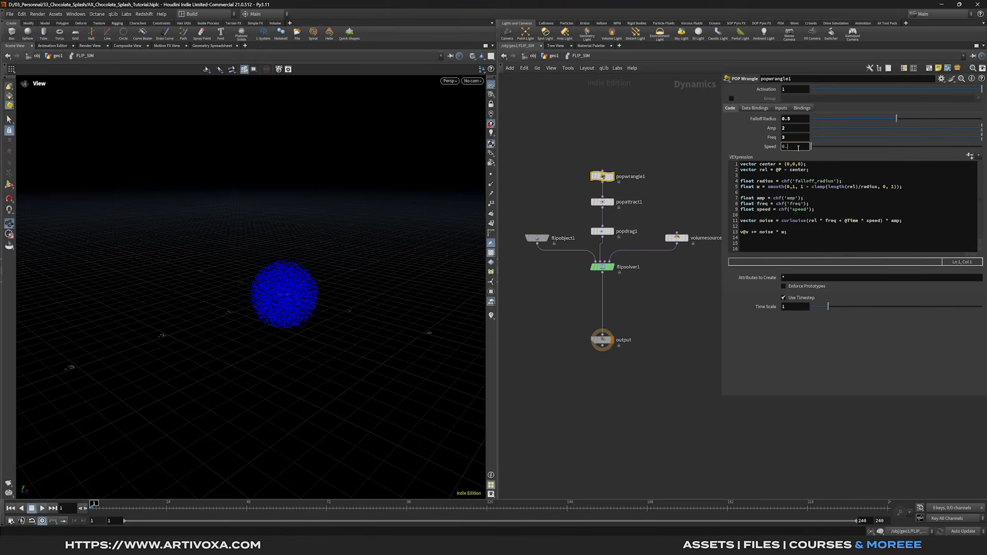
pyautogui.write('5')
pyautogui.press('Return')
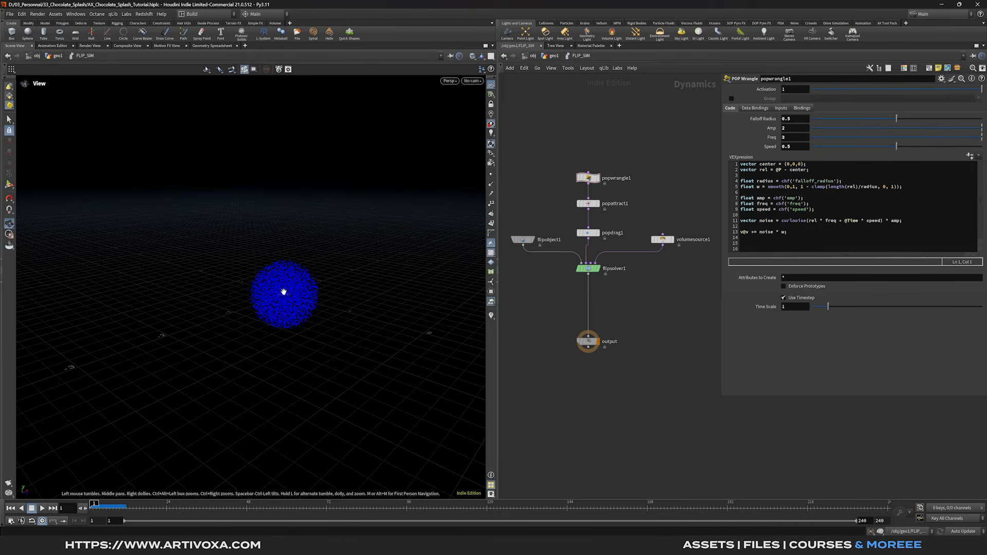
# - Set the Volume Source's activation to the expression $FF==1 and play the simulation
pyautogui.moveTo(699, 201); pyautogui.dragTo(658, 264)
pyautogui.click(795, 100)
pyautogui.write('$FF')
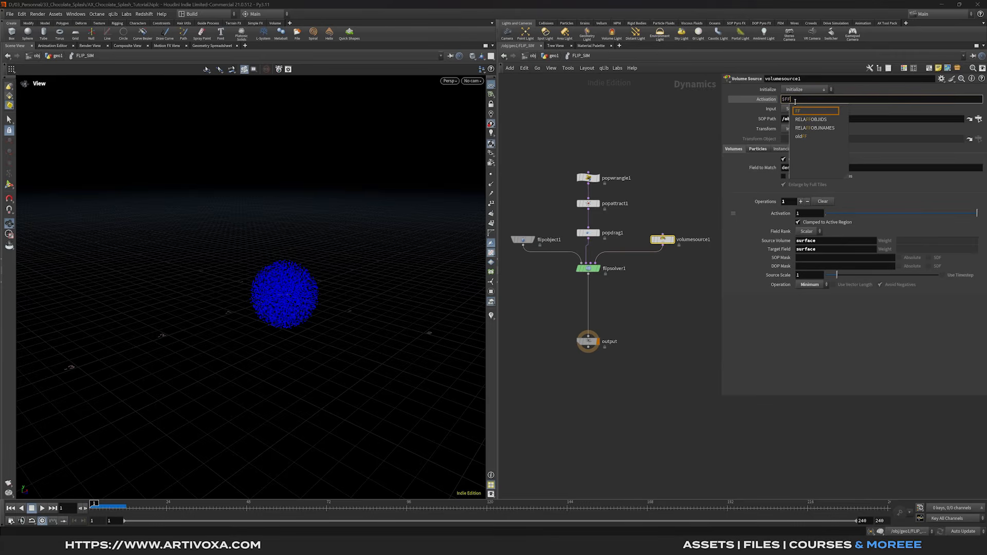
pyautogui.write('==')
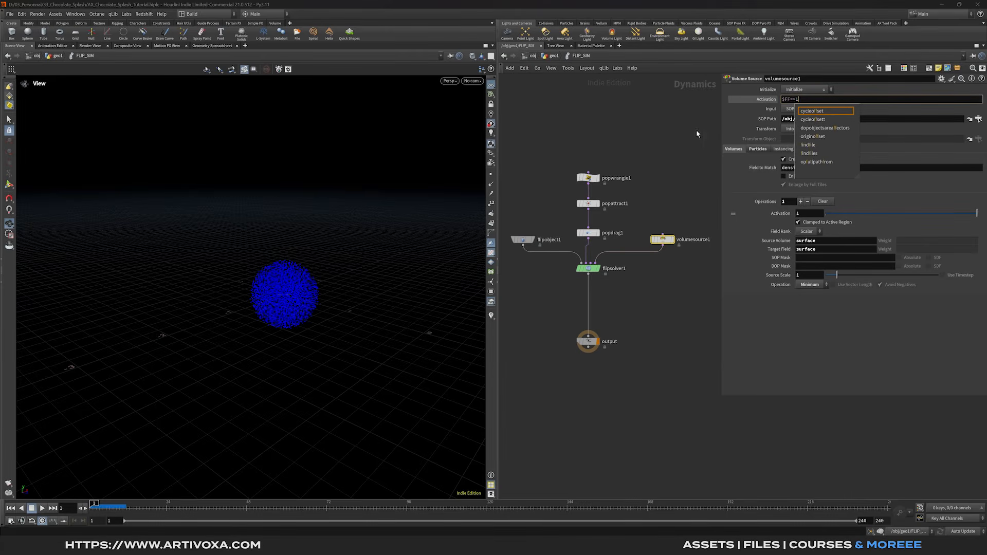
pyautogui.write('1')
pyautogui.press('Return')
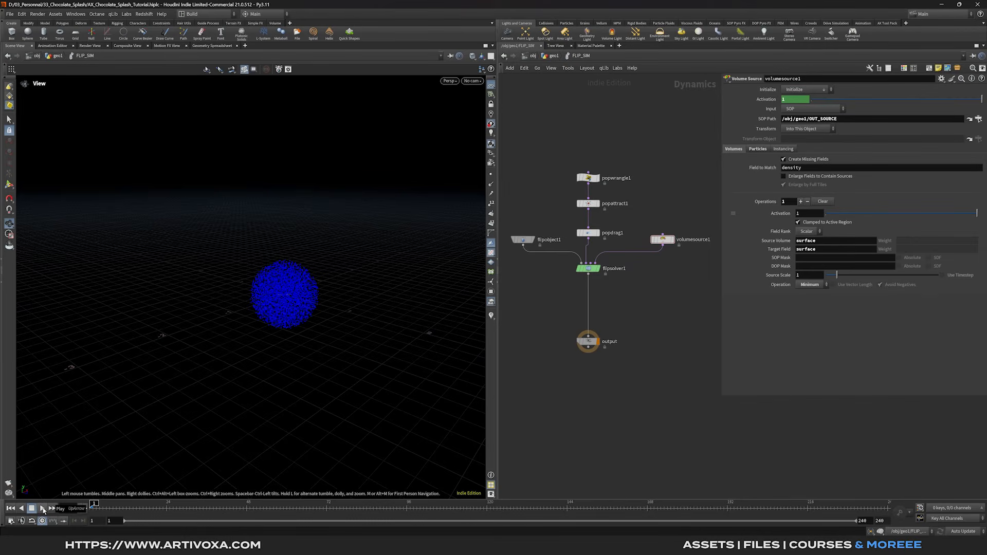
pyautogui.click(43, 509)
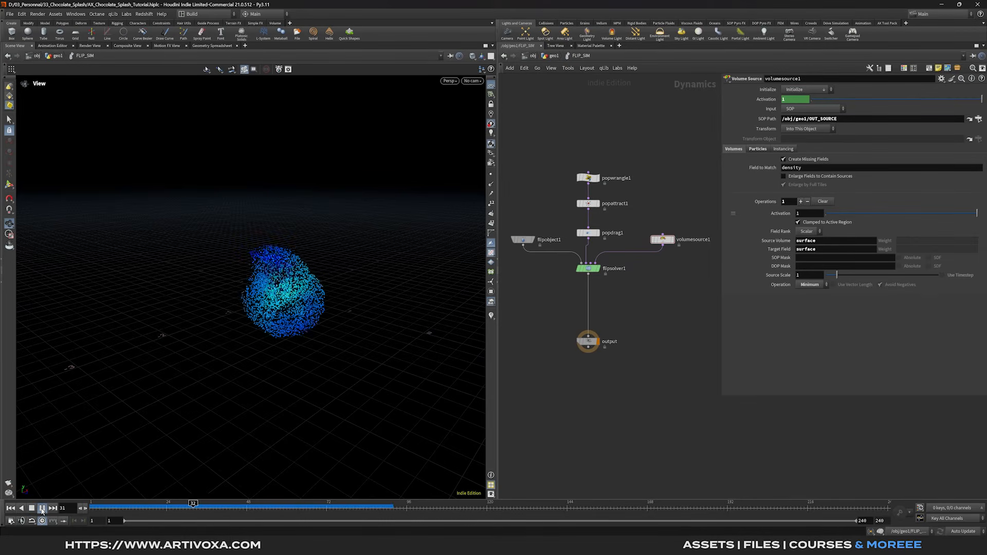
# - Stop the simulation playback, bring up the POP Attract's parameters and return to frame 1
pyautogui.click(42, 510)
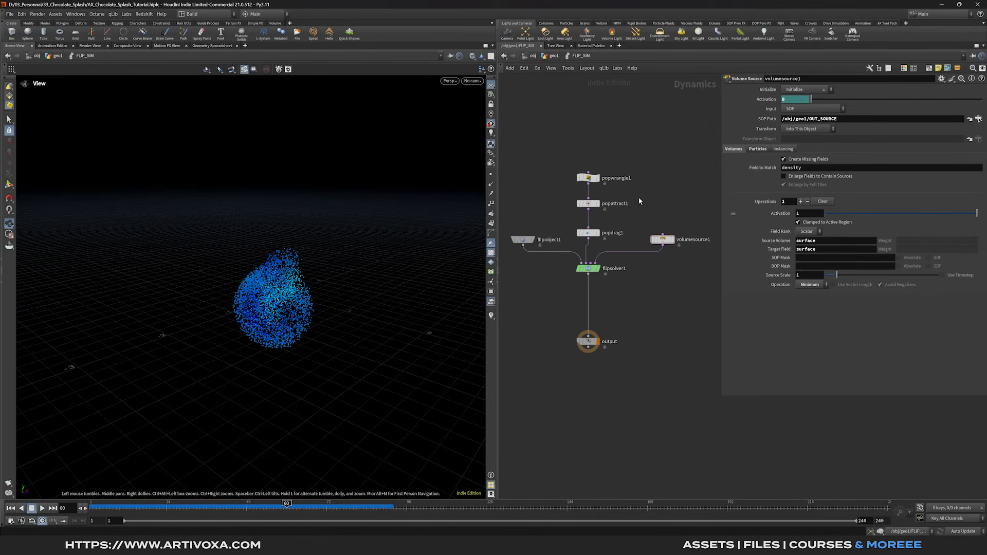
pyautogui.click(588, 204)
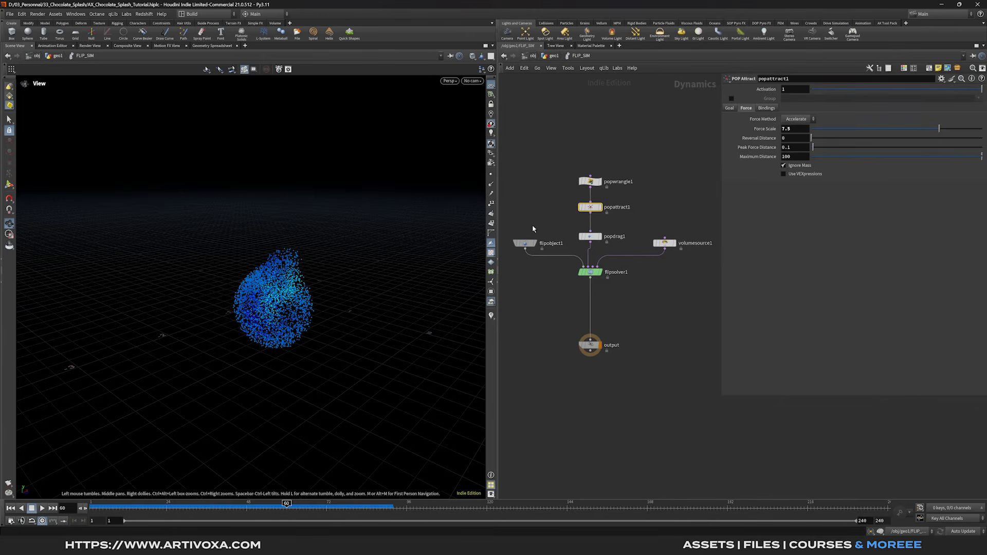
pyautogui.click(11, 508)
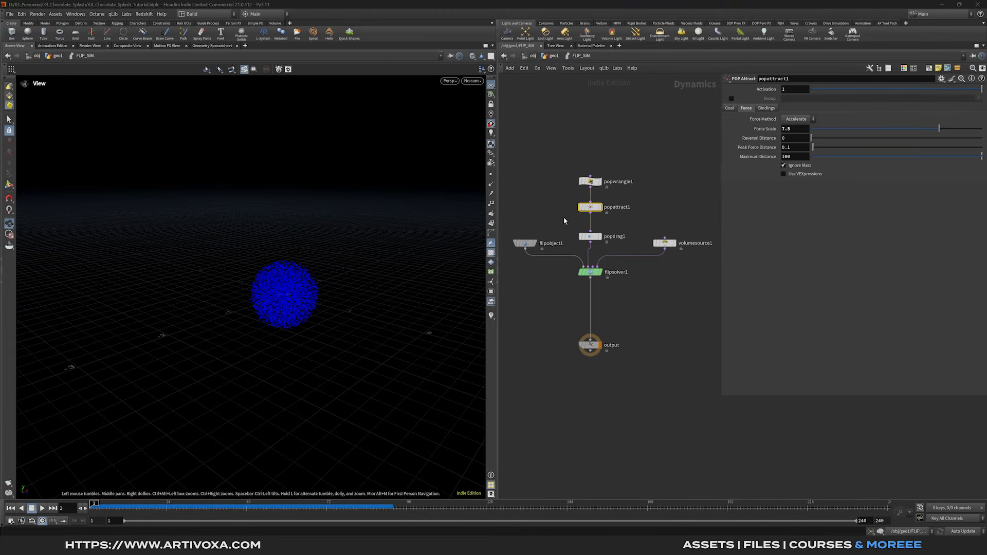
# - Set the FLIP Object's Particle Separation to 0.005
pyautogui.moveTo(538, 206); pyautogui.dragTo(512, 307)
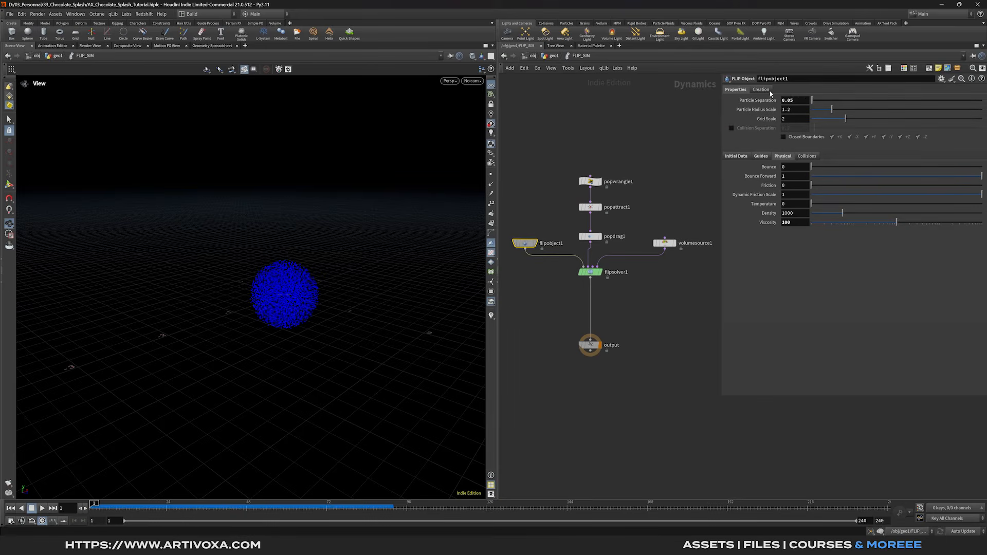
pyautogui.moveTo(795, 101); pyautogui.dragTo(791, 103)
pyautogui.write('05')
pyautogui.press('Return')
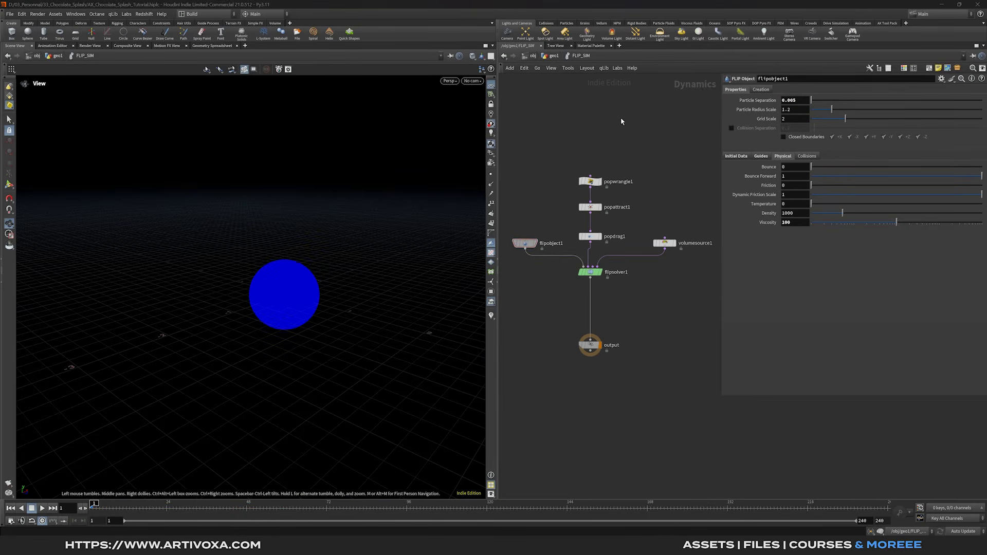
# - Return to the geo1 network, add a DOP Import Fields node below FLIP_SIM and set its DOP Network to FLIP_SIM
pyautogui.click(553, 56)
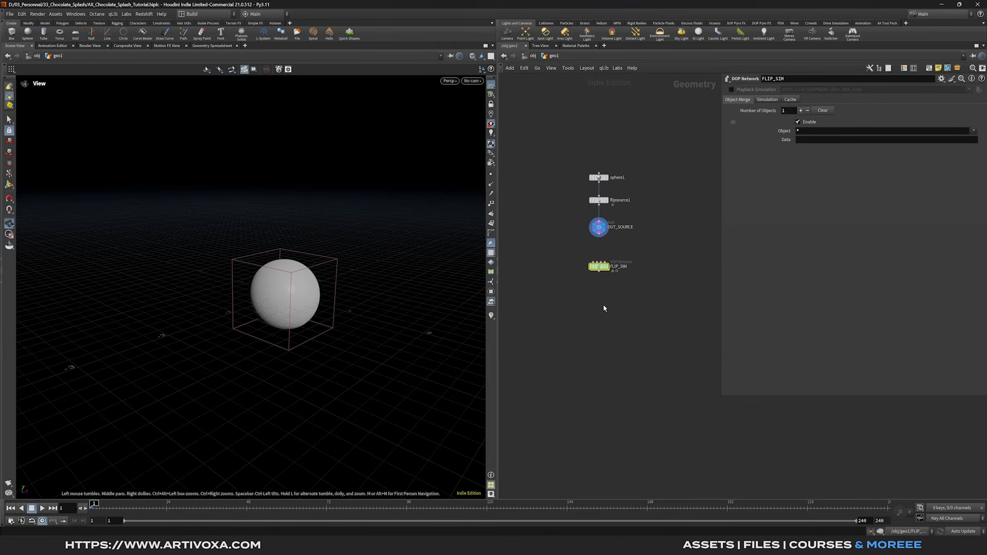
pyautogui.press('Tab')
pyautogui.write('dop im')
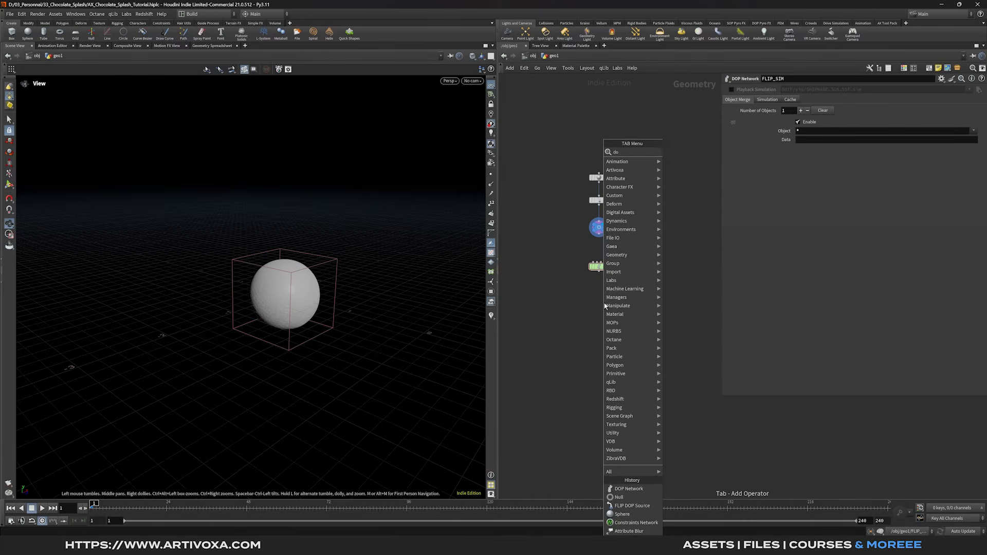
pyautogui.press('Down')
pyautogui.press('Return')
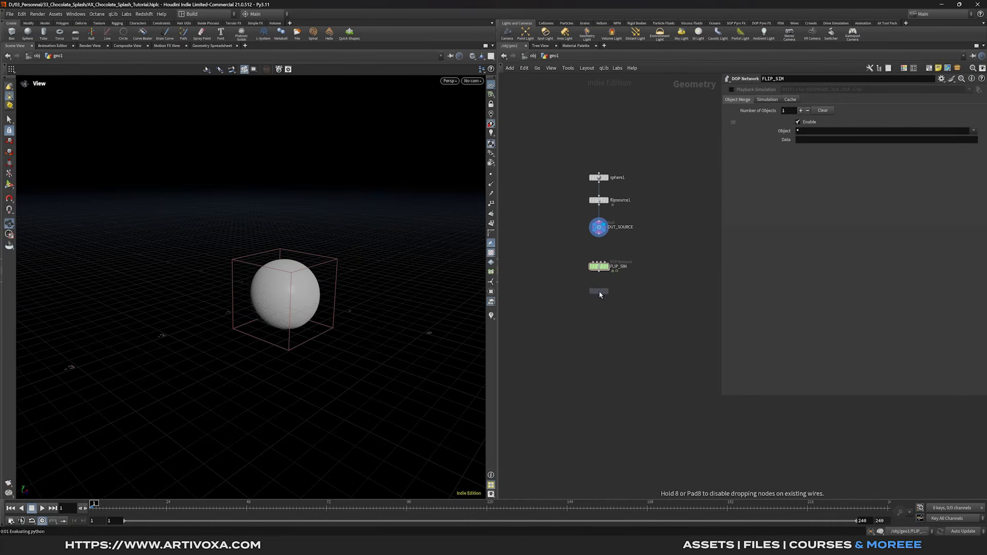
pyautogui.click(599, 291)
pyautogui.moveTo(603, 273); pyautogui.dragTo(791, 91)
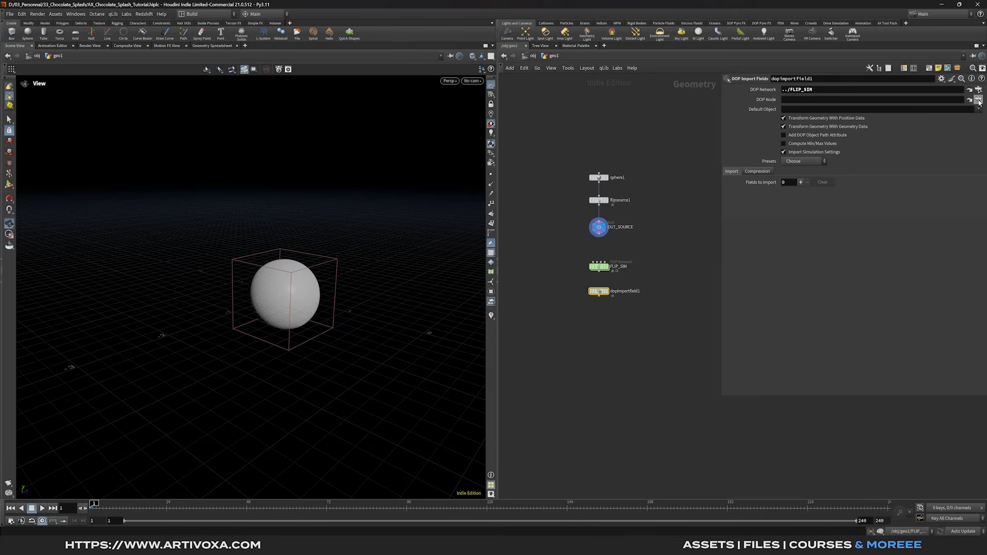
# - Set the DOP Import Fields' DOP Node to flipobject1, apply the FLIP Fluid preset and inspect the imported data
pyautogui.click(978, 100)
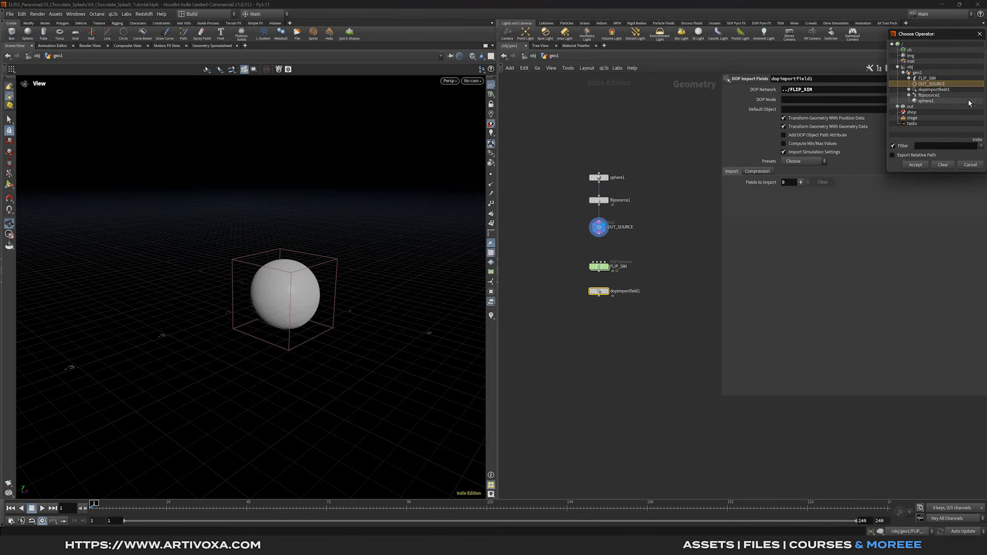
pyautogui.click(909, 78)
pyautogui.click(932, 84)
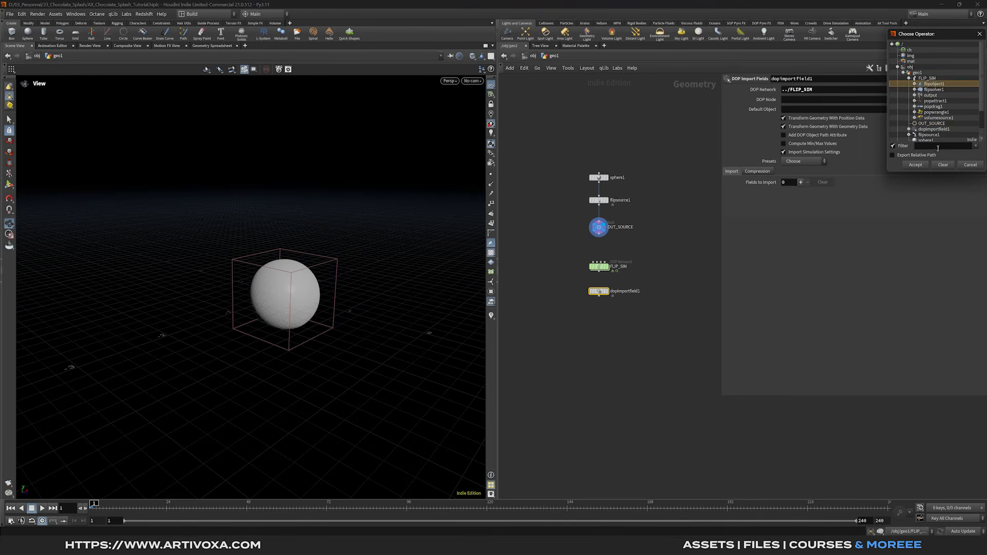
pyautogui.click(915, 164)
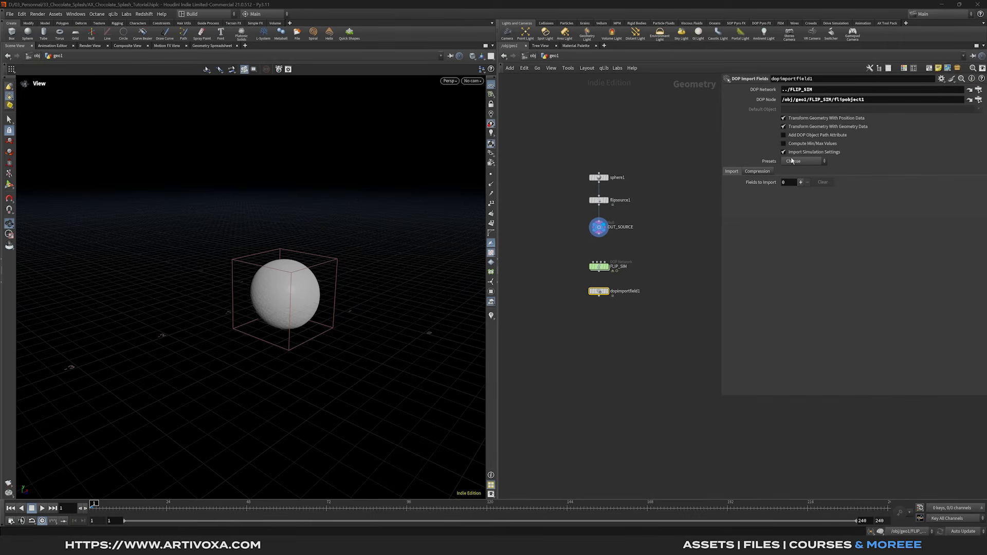
pyautogui.click(794, 163)
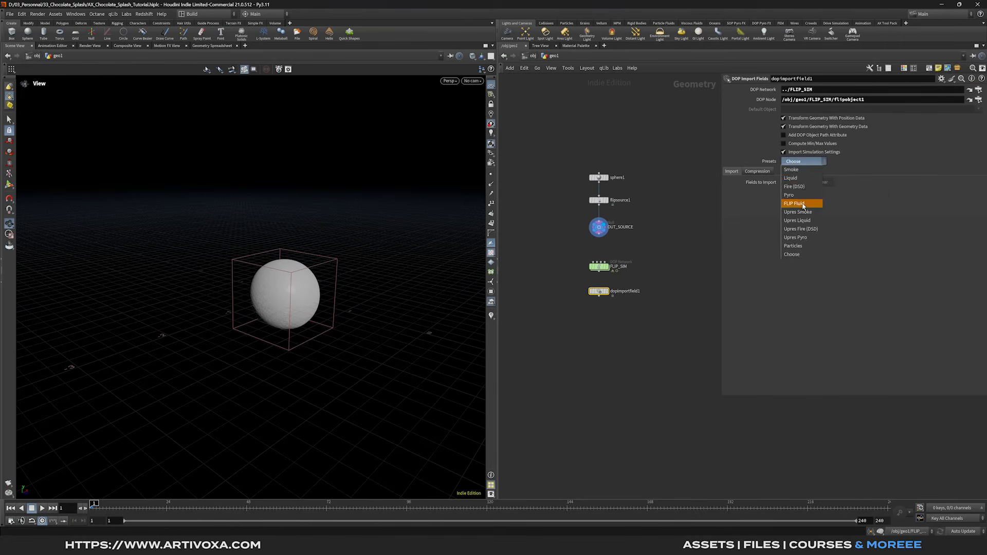
pyautogui.click(794, 203)
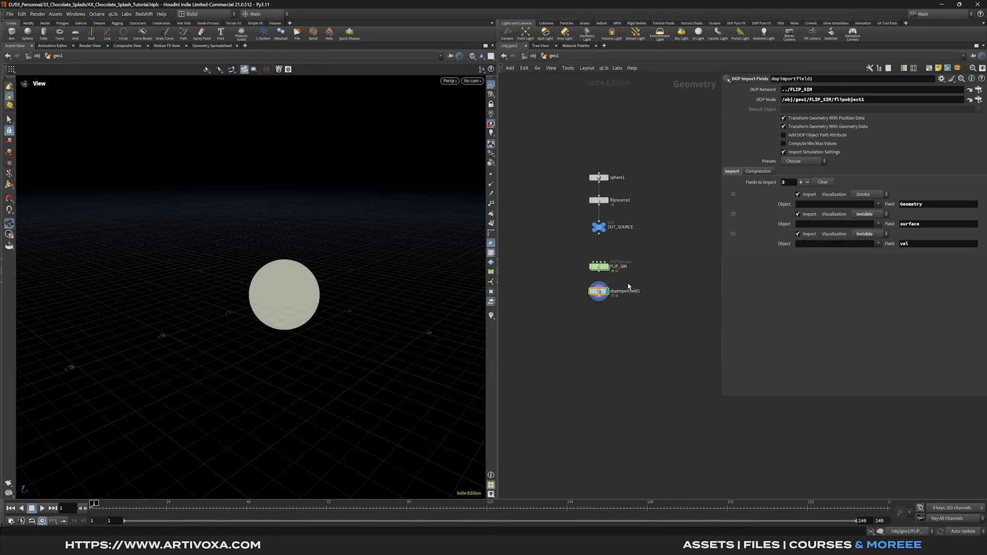
pyautogui.click(585, 291)
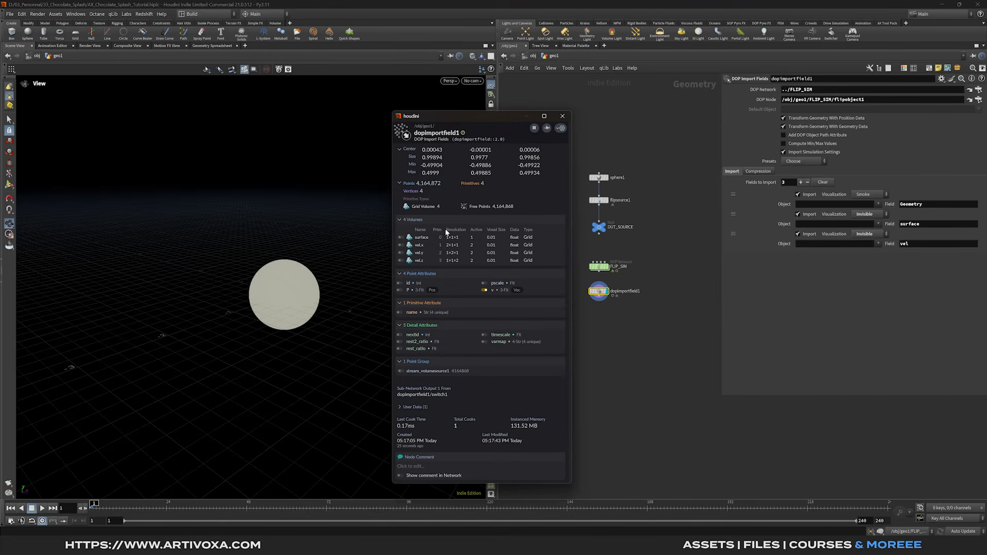
pyautogui.click(563, 116)
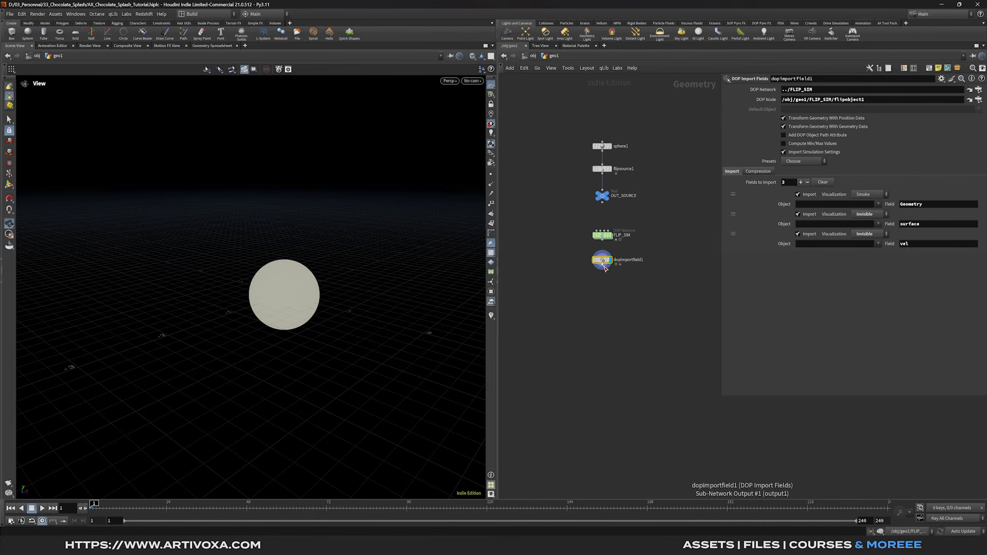
# - Add a Fluid Compress node fed by the DOP Import Fields node
pyautogui.press('Tab')
pyautogui.write('fluid c')
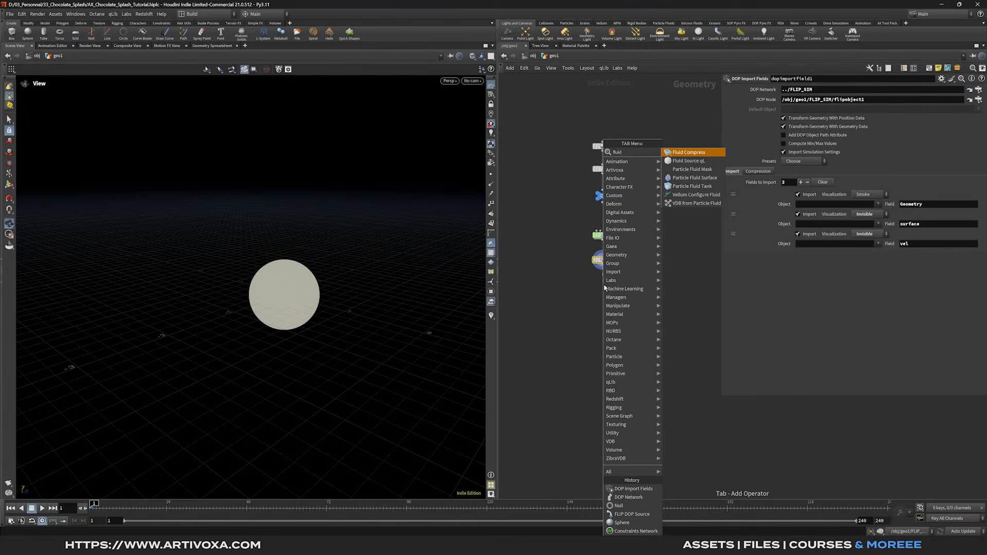
pyautogui.press('Return')
pyautogui.click(604, 288)
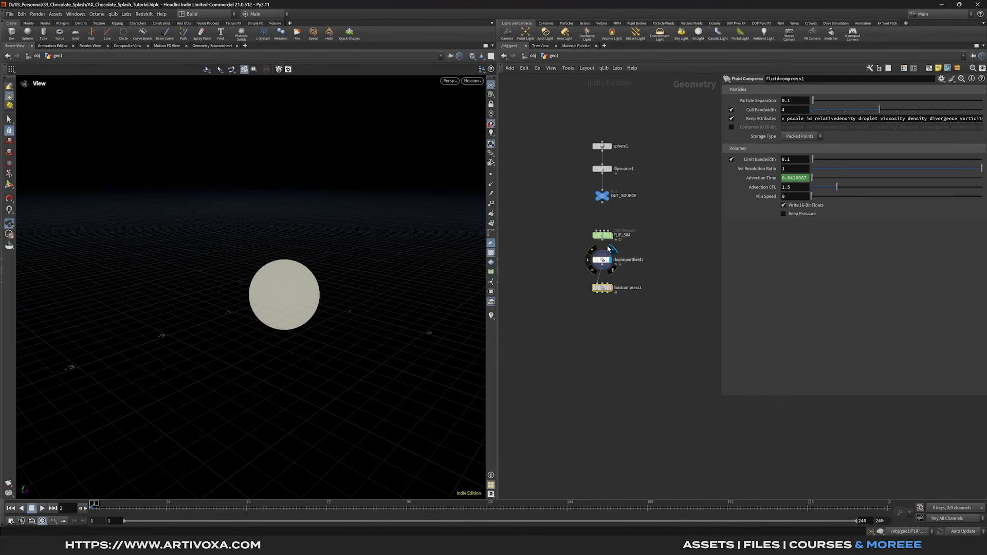
# - Link the Fluid Compress's Particle Separation to the FLIP Object's Particle Separation by relative reference, and disable Cull Bandwidth
pyautogui.doubleClick(602, 235)
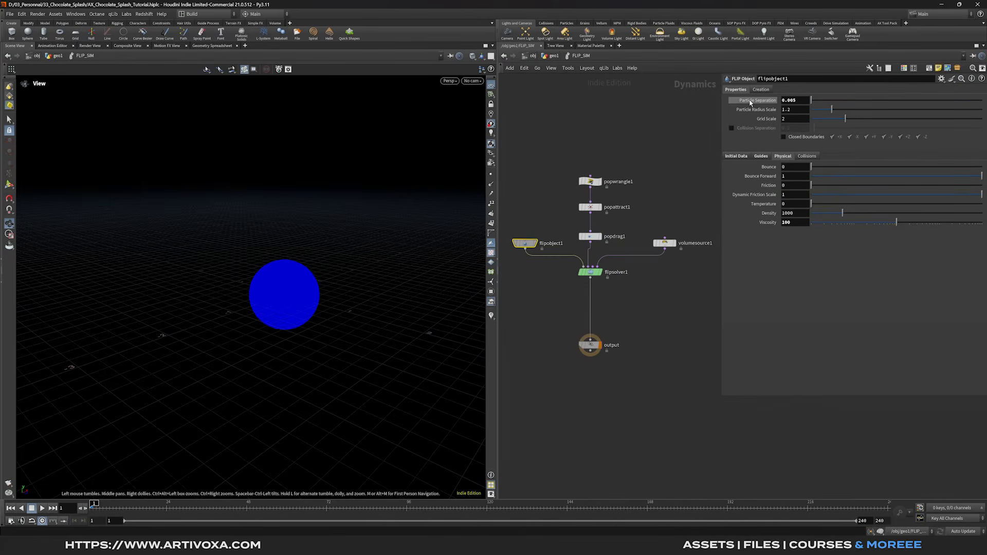
pyautogui.rightClick(750, 102)
pyautogui.click(777, 182)
pyautogui.click(553, 55)
pyautogui.click(627, 288)
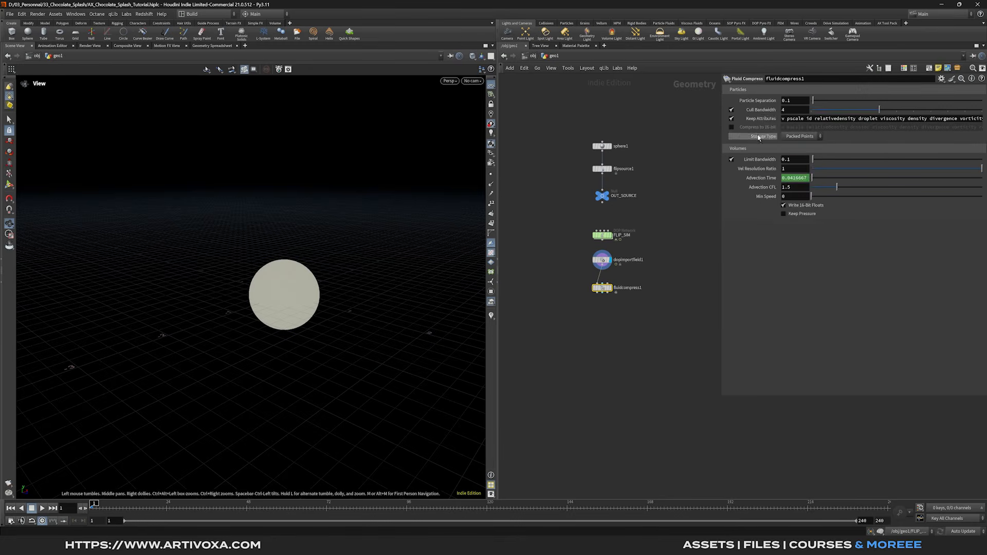
pyautogui.rightClick(752, 103)
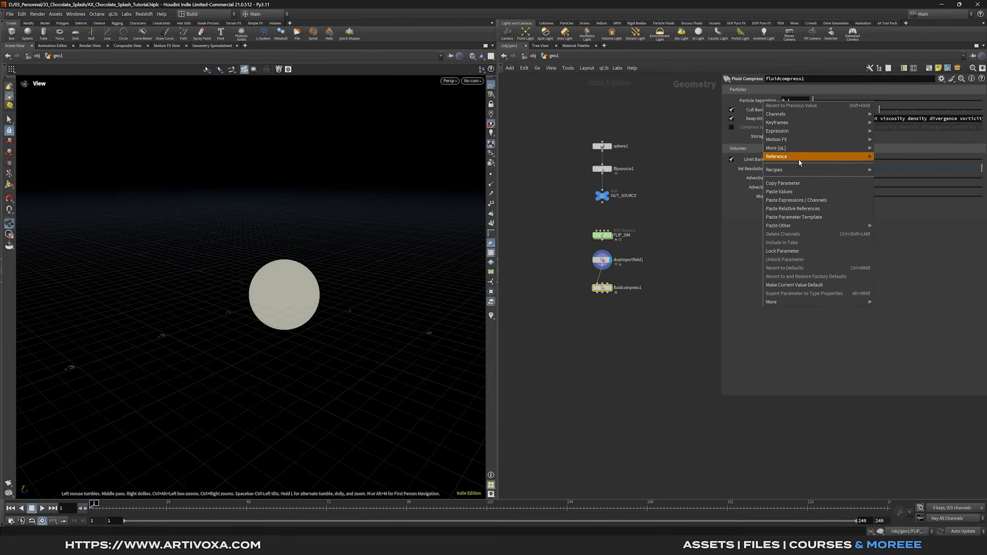
pyautogui.click(798, 201)
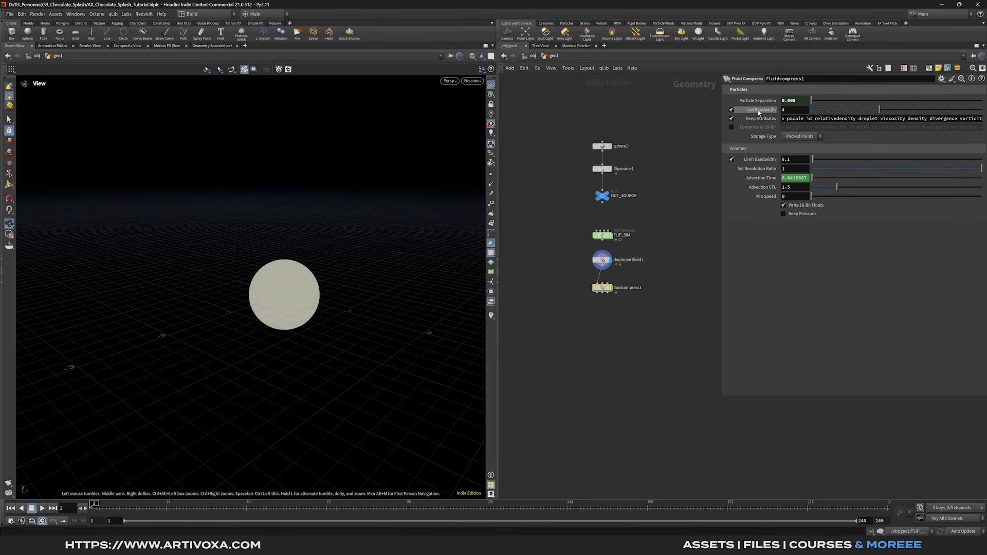
pyautogui.click(730, 110)
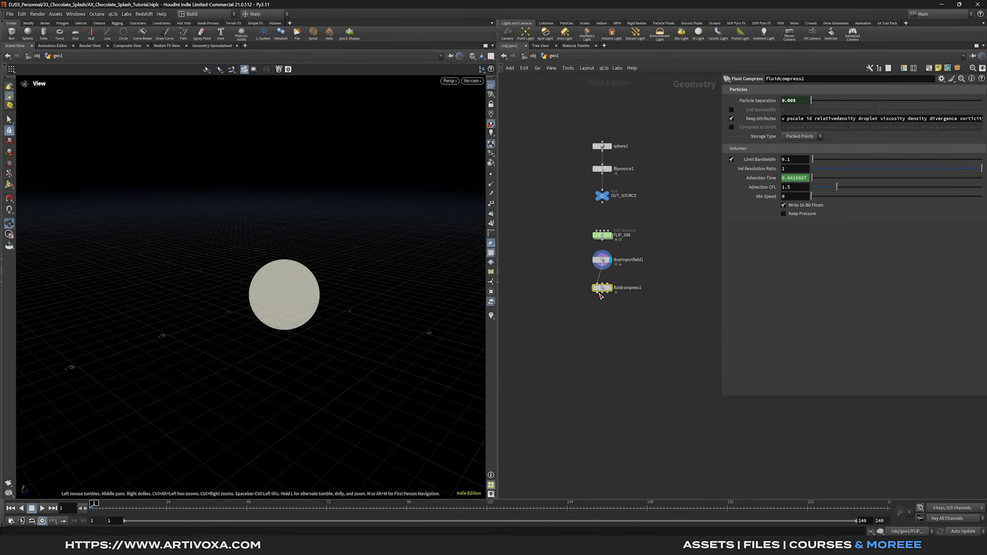
# - Append a File Cache after the Fluid Compress node and rename it flip_sim
pyautogui.press('Tab')
pyautogui.write('filec')
pyautogui.press('Return')
pyautogui.click(611, 315)
pyautogui.doubleClick(618, 314)
pyautogui.write('flip_si')
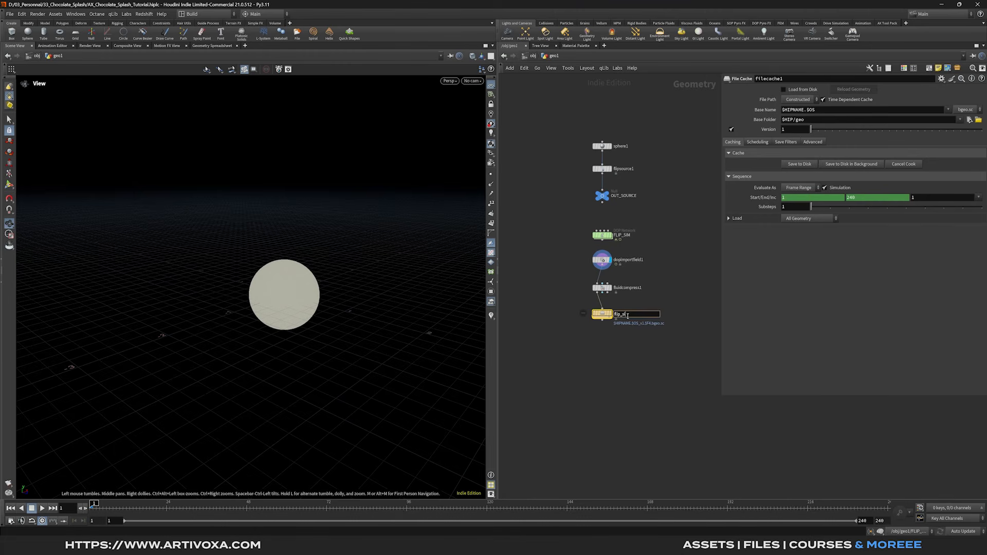
pyautogui.press('Return')
# - Set the flip_sim cache's file path to Explicit, with geometry file $HIP/cache/$OS/$HIPNAME.$OS.$F.bgeo.sc
pyautogui.click(798, 99)
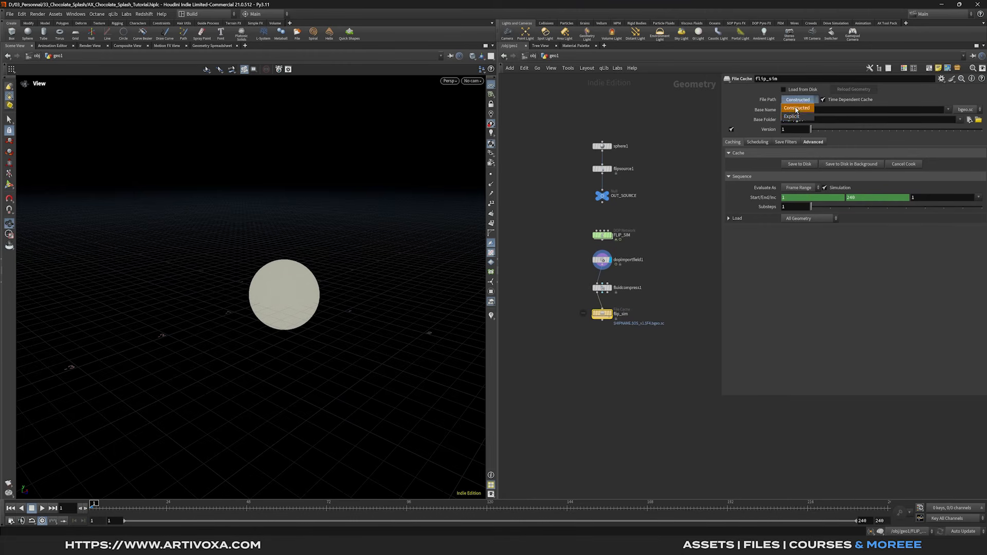
pyautogui.click(798, 114)
pyautogui.doubleClick(800, 109)
pyautogui.write('cache/$OS')
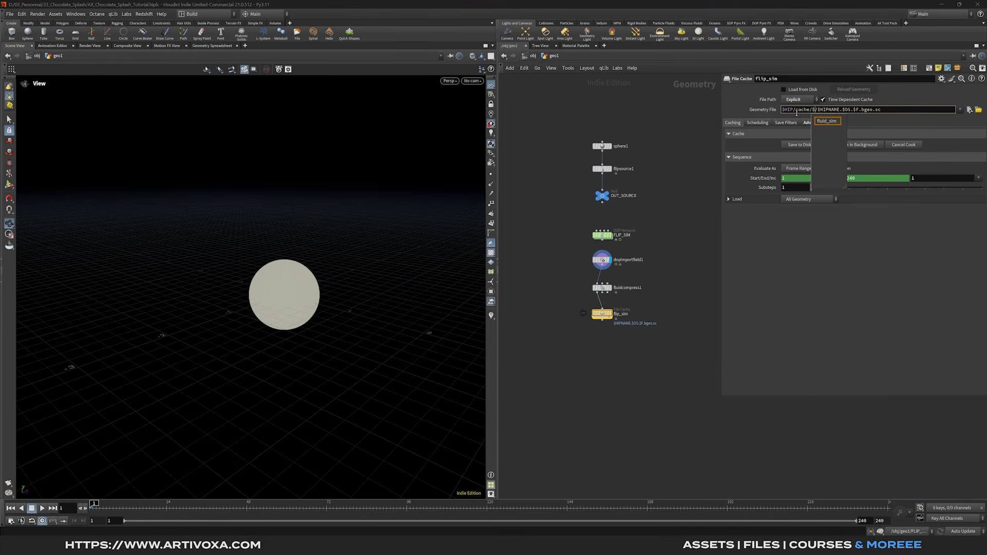
pyautogui.press('Return')
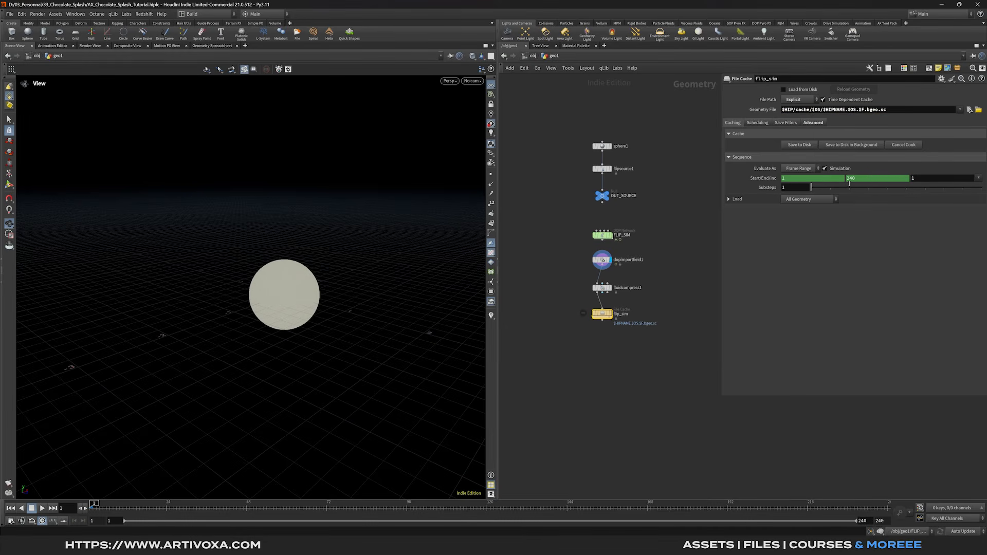
# - Remove the expression from the flip_sim cache's end frame and set it to 144
pyautogui.rightClick(864, 179)
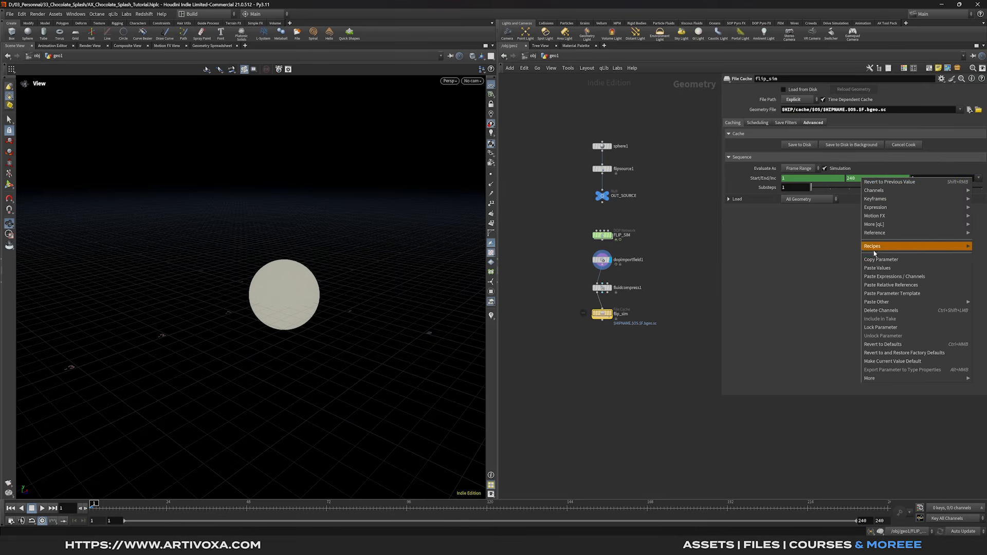
pyautogui.click(881, 311)
pyautogui.click(867, 181)
pyautogui.write('144')
pyautogui.press('Return')
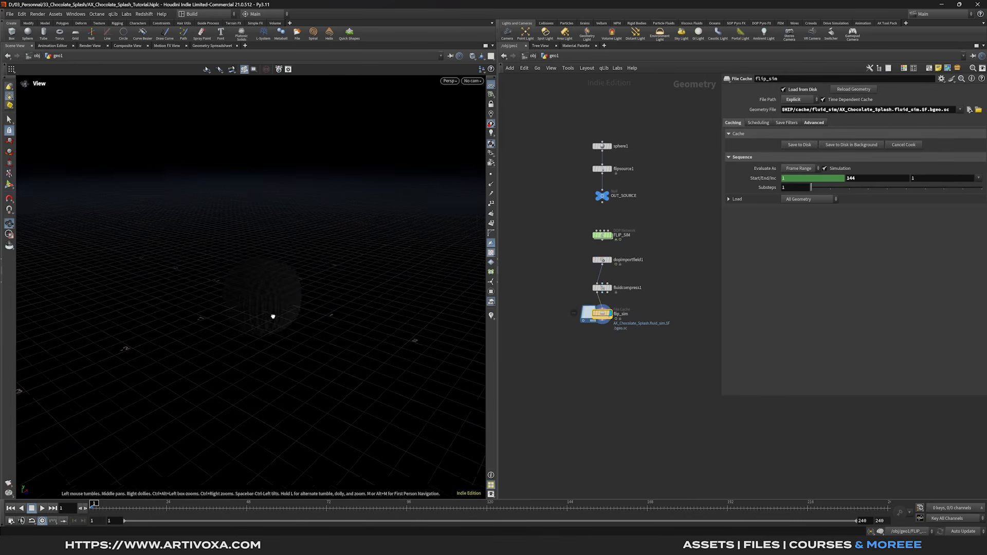
# - Append an Unpack Points node after the flip_sim cache and display its result
pyautogui.moveTo(575, 380); pyautogui.dragTo(575, 370, button='middle')
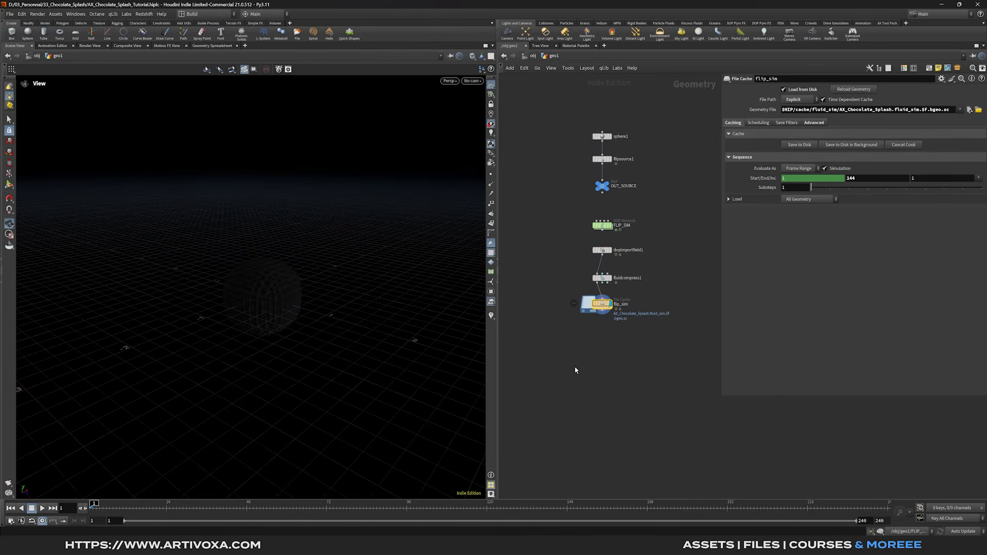
pyautogui.press('Tab')
pyautogui.press('Escape')
pyautogui.press('Tab')
pyautogui.write('unpack p')
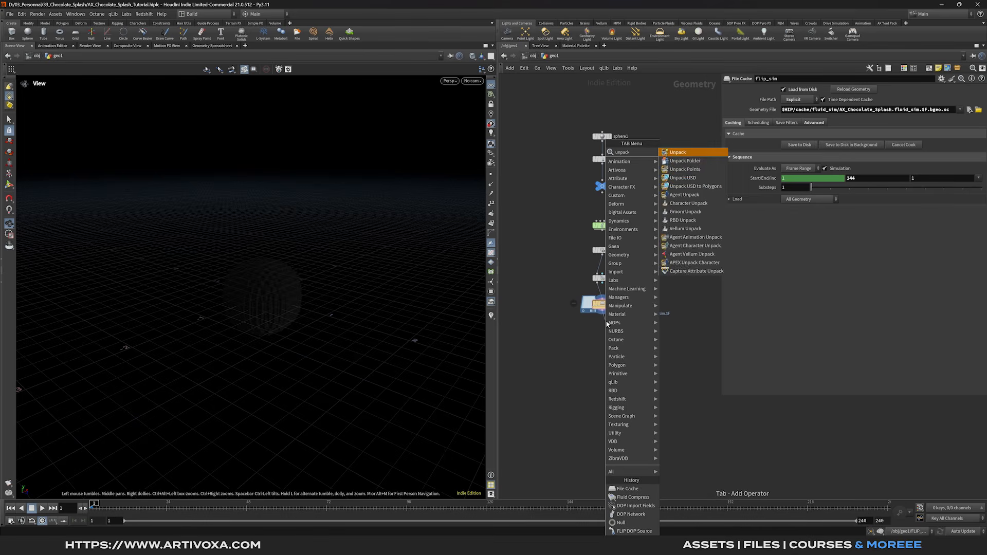
pyautogui.press('Return')
pyautogui.click(605, 324)
pyautogui.click(617, 314)
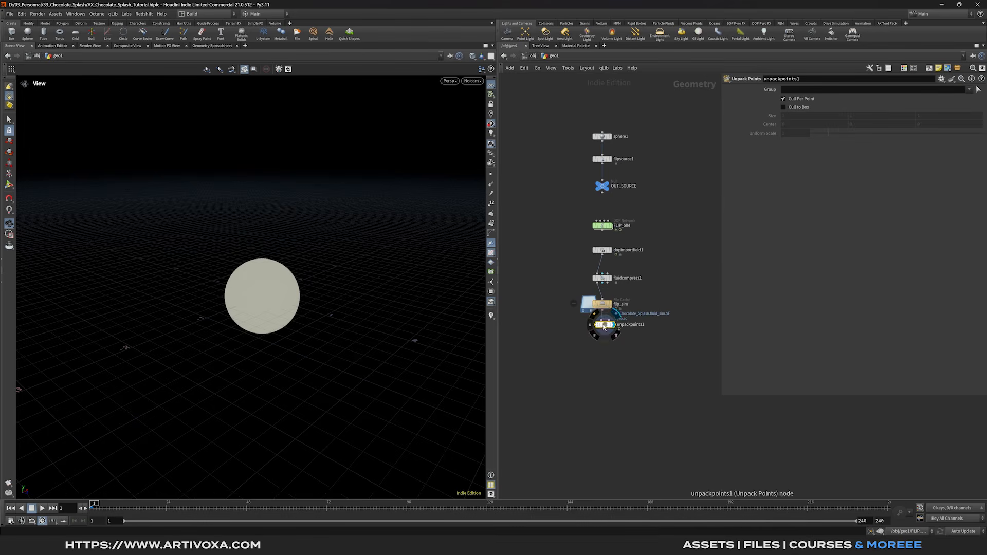
# - Scrub the cached simulation to frame 72 and examine the splash shape
pyautogui.click(214, 507)
pyautogui.moveTo(262, 507); pyautogui.dragTo(326, 507)
pyautogui.moveTo(360, 401); pyautogui.dragTo(332, 383)
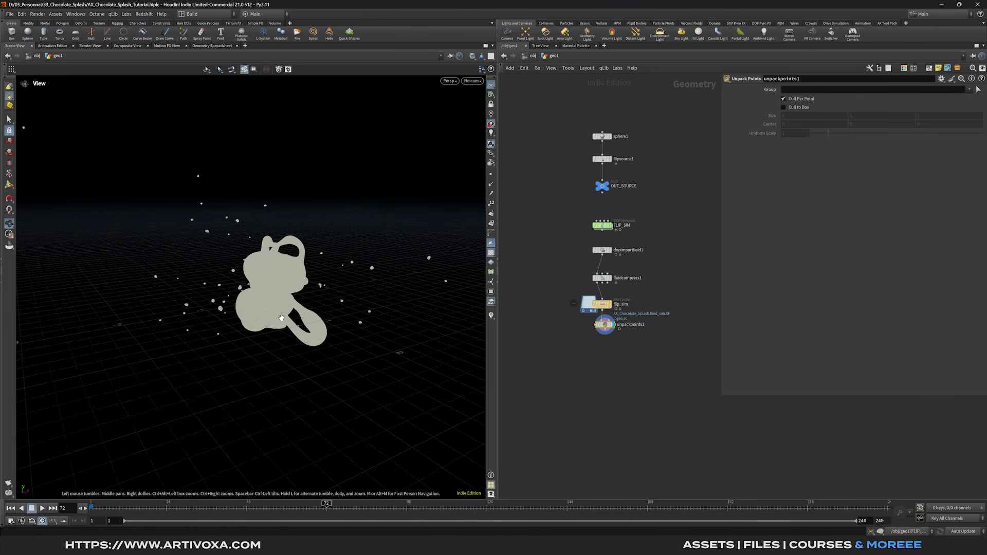
# - Append a VDB from Particles node after the Unpack Points node and display its result
pyautogui.moveTo(603, 353); pyautogui.dragTo(598, 311, button='middle')
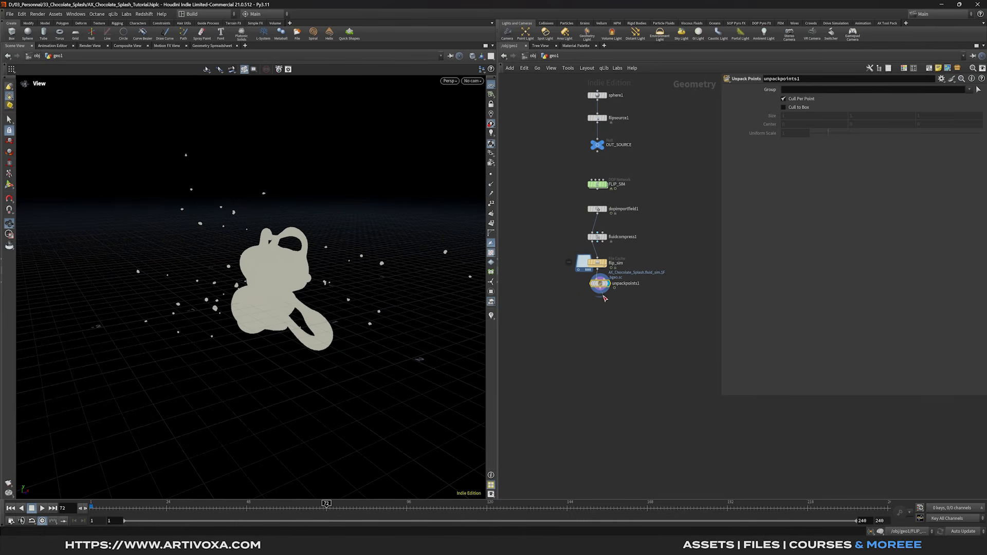
pyautogui.press('Tab')
pyautogui.write('vdb from')
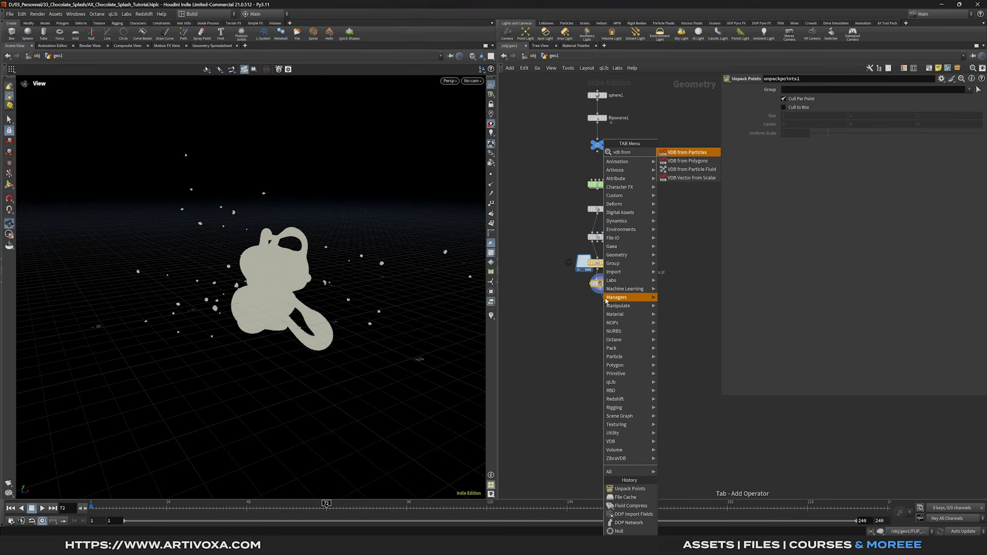
pyautogui.press('Return')
pyautogui.click(600, 305)
# - Set the VDB from Particles minimum radius in voxels to 0.1 and its voxel size to 0.005
pyautogui.click(793, 143)
pyautogui.write('0.1')
pyautogui.press('Return')
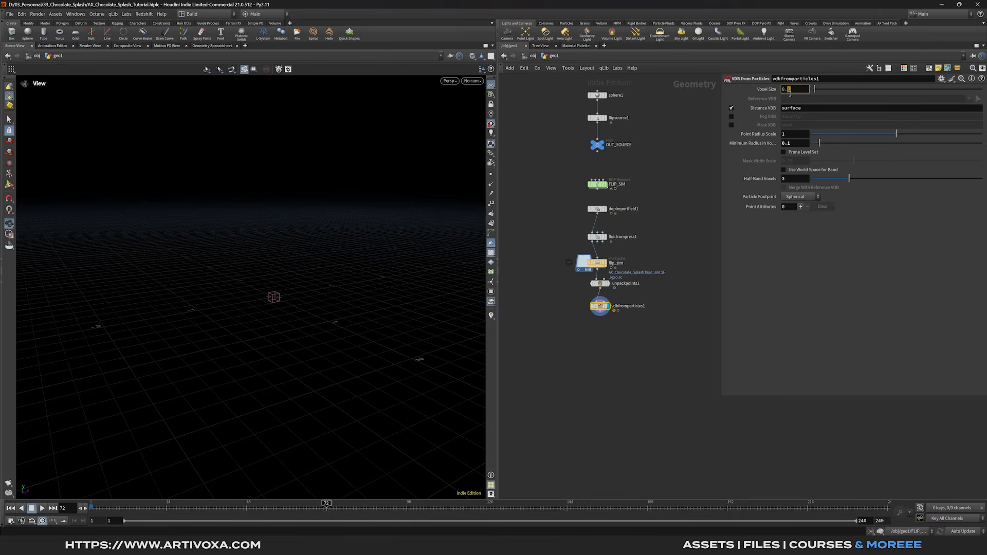
pyautogui.click(789, 93)
pyautogui.write('0.005')
pyautogui.press('Return')
# - Append a displayed VDB Reshape SDF node after VDB from Particles and set its dilate offset to 2
pyautogui.click(600, 312)
pyautogui.press('Tab')
pyautogui.write('vdb resh')
pyautogui.press('Return')
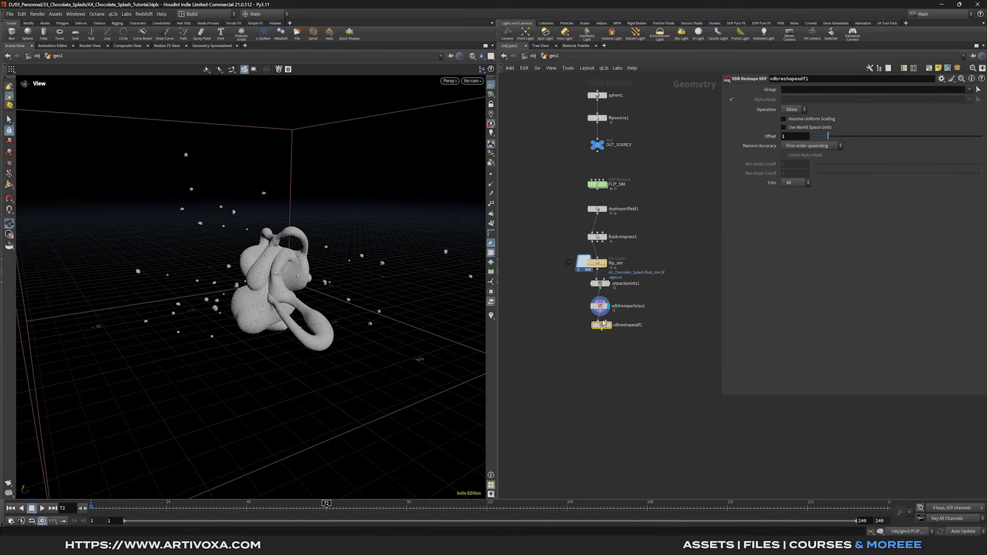
pyautogui.click(609, 326)
pyautogui.moveTo(606, 326); pyautogui.dragTo(606, 330)
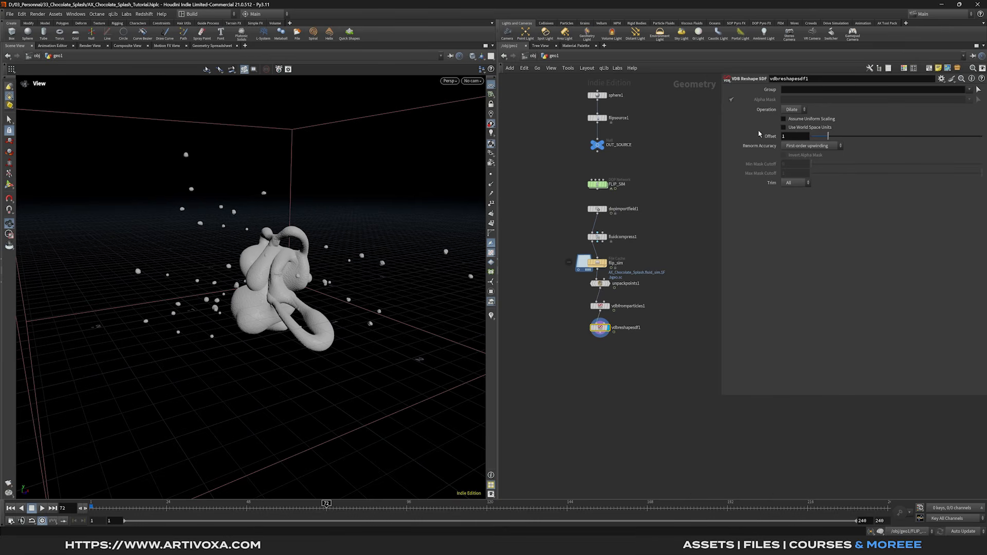
pyautogui.write('2')
pyautogui.press('Return')
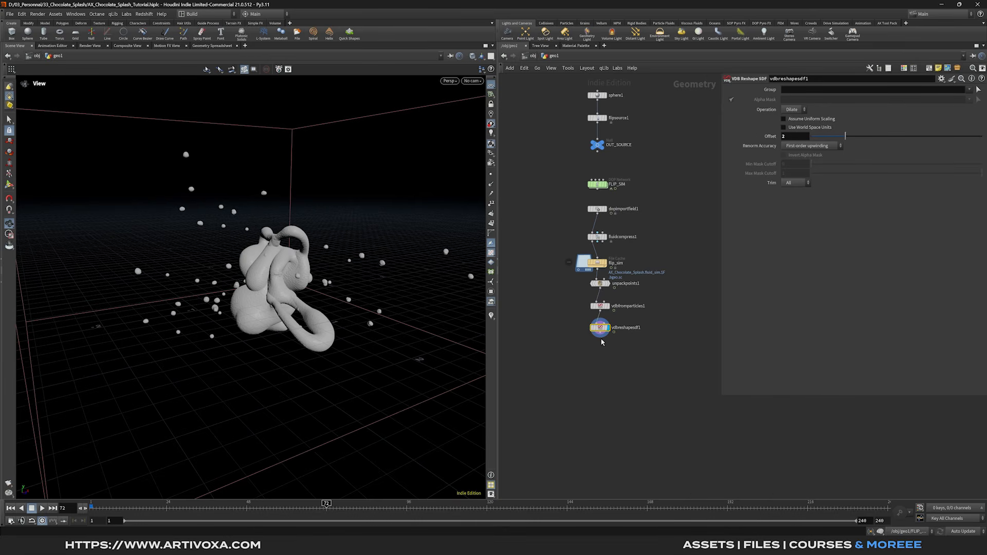
# - Append a VDB Smooth SDF node after the dilating VDB Reshape SDF node
pyautogui.press('Tab')
pyautogui.write('vdb')
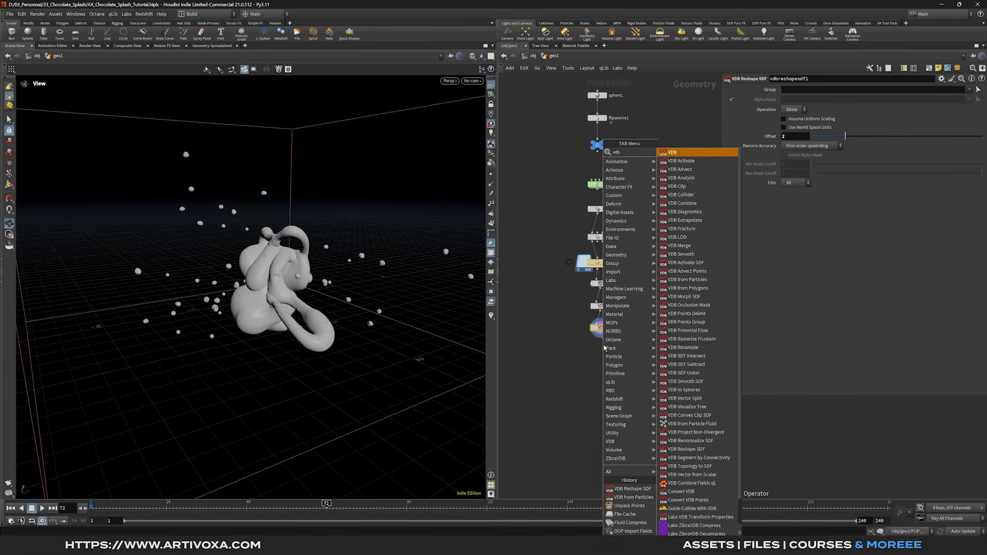
pyautogui.write(' sm')
pyautogui.press('Down')
pyautogui.press('Return')
pyautogui.click(603, 347)
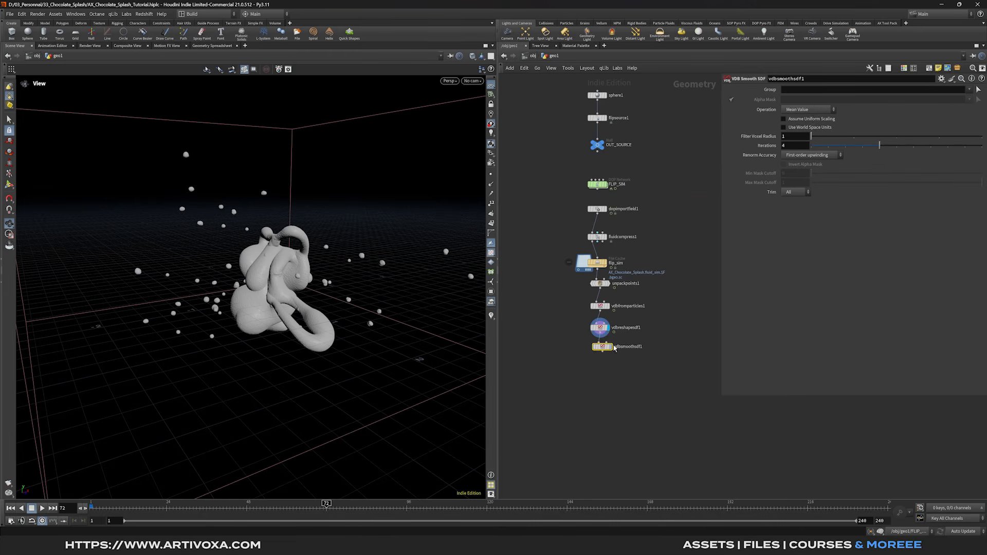
pyautogui.click(612, 347)
# - Duplicate the VDB Smooth SDF node below the first one and set the copy's operation to Gaussian
pyautogui.keyDown('alt'); pyautogui.moveTo(603, 348); pyautogui.dragTo(600, 371); pyautogui.keyUp('alt')
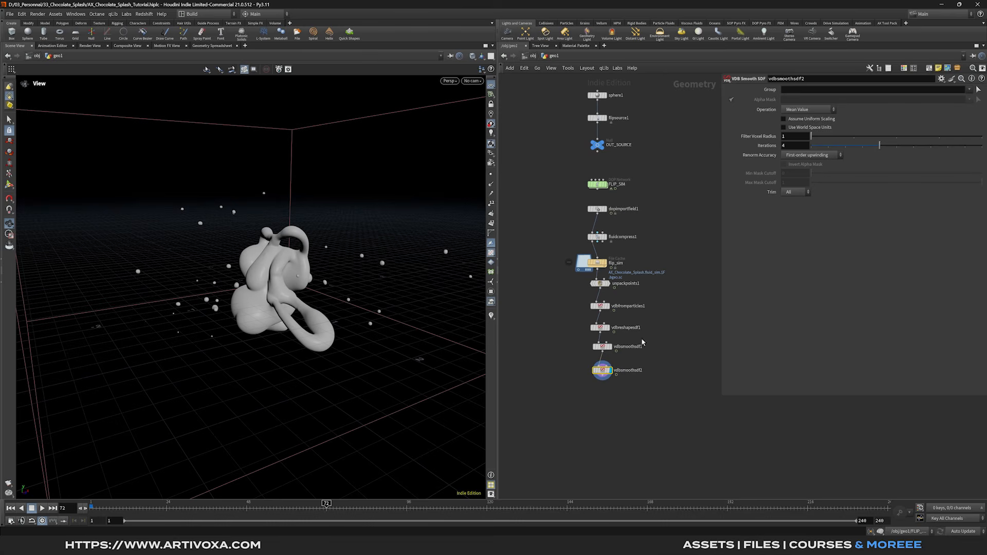
pyautogui.click(810, 110)
pyautogui.click(803, 127)
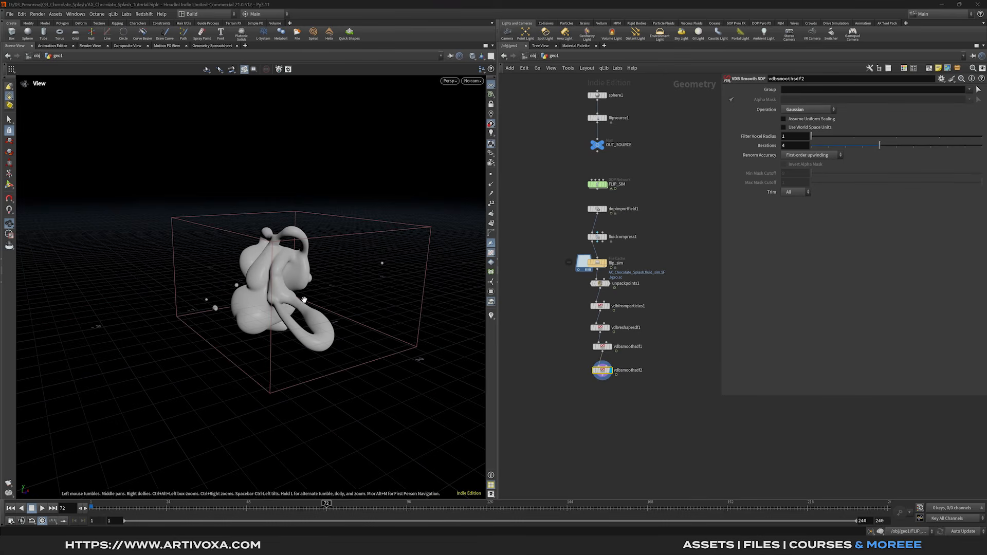
# - Append another VDB Reshape SDF node after the Gaussian smooth, display it, and set its operation to Erode
pyautogui.moveTo(603, 388); pyautogui.dragTo(599, 359, button='middle')
pyautogui.press('Tab')
pyautogui.write('vdb r')
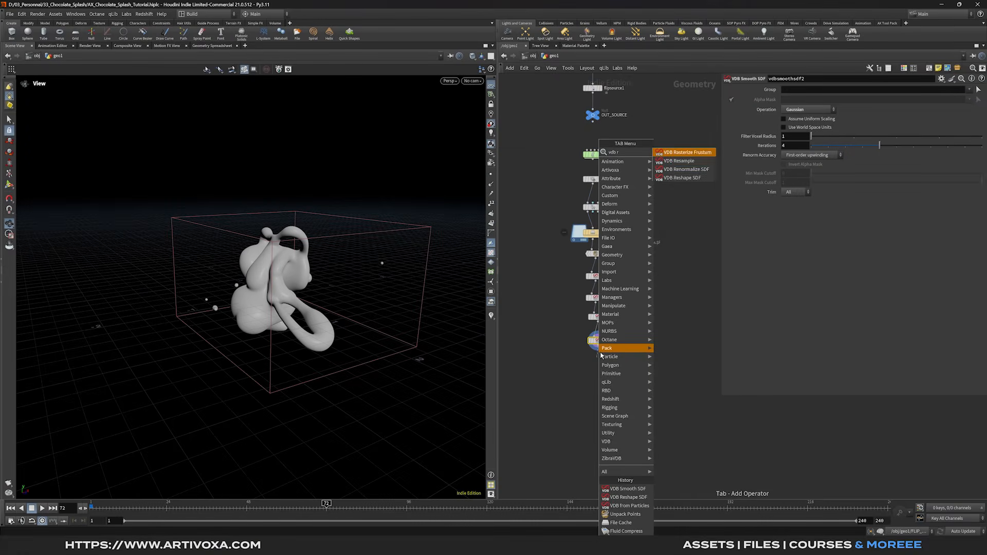
pyautogui.write('esh')
pyautogui.press('Return')
pyautogui.click(599, 361)
pyautogui.click(606, 361)
pyautogui.click(792, 110)
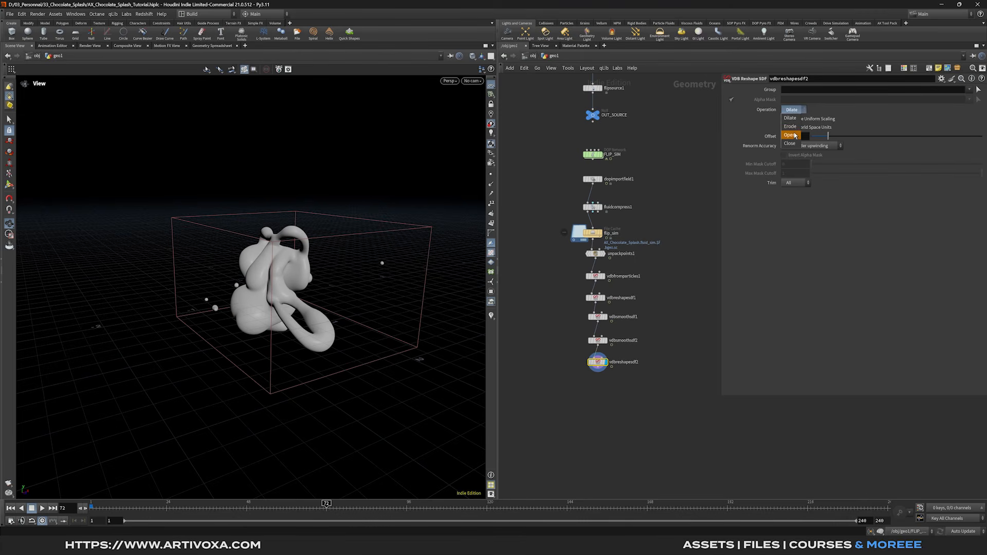
pyautogui.click(796, 140)
pyautogui.moveTo(330, 305); pyautogui.dragTo(326, 300)
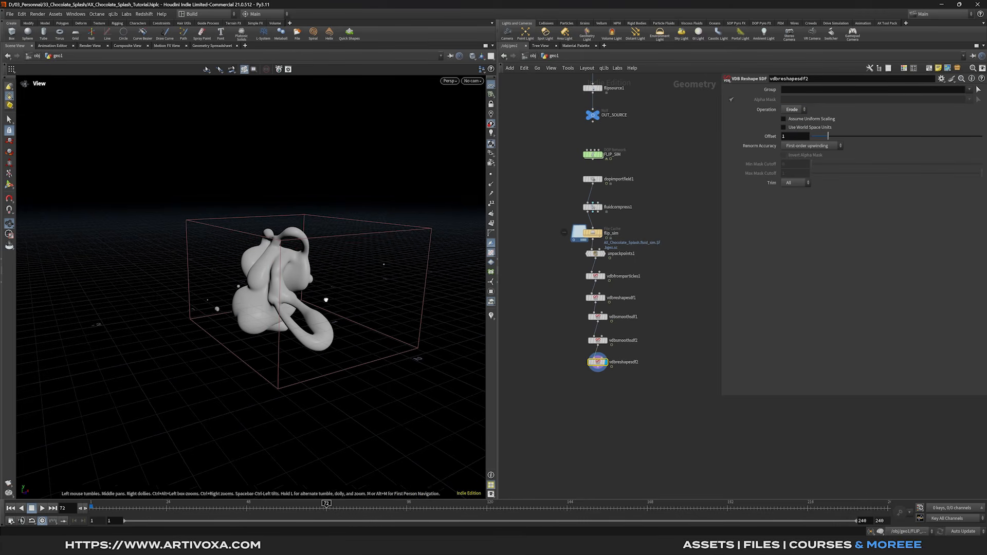
# - Append a Convert VDB node after the eroding reshape and convert the volume to Polygons
pyautogui.press('Tab')
pyautogui.write('convert vdb')
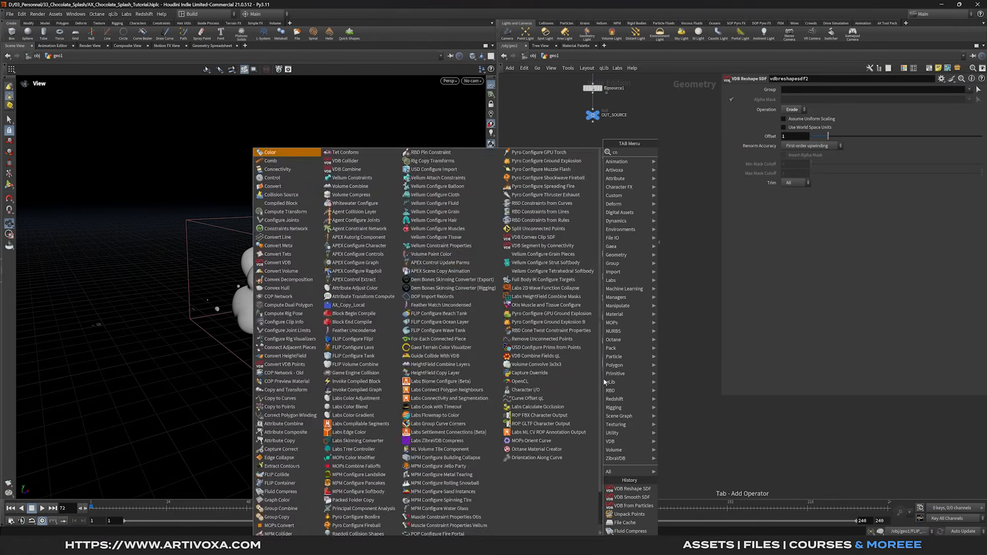
pyautogui.press('Return')
pyautogui.click(600, 384)
pyautogui.click(801, 100)
pyautogui.click(800, 110)
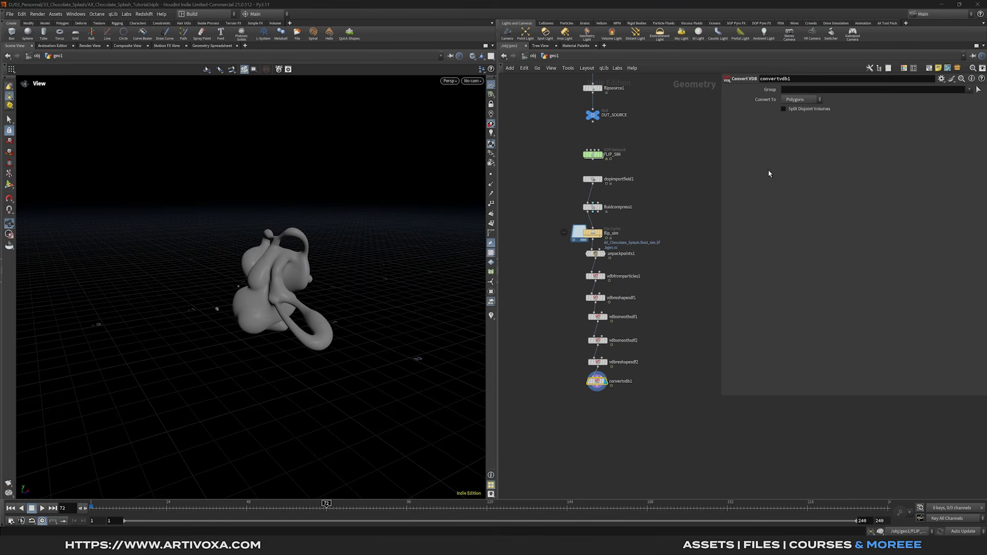
# - Append a Normal node after Convert VDB, display it, and add normals to Points
pyautogui.moveTo(600, 391); pyautogui.dragTo(588, 374, button='middle')
pyautogui.rightClick(588, 373)
pyautogui.write('nor')
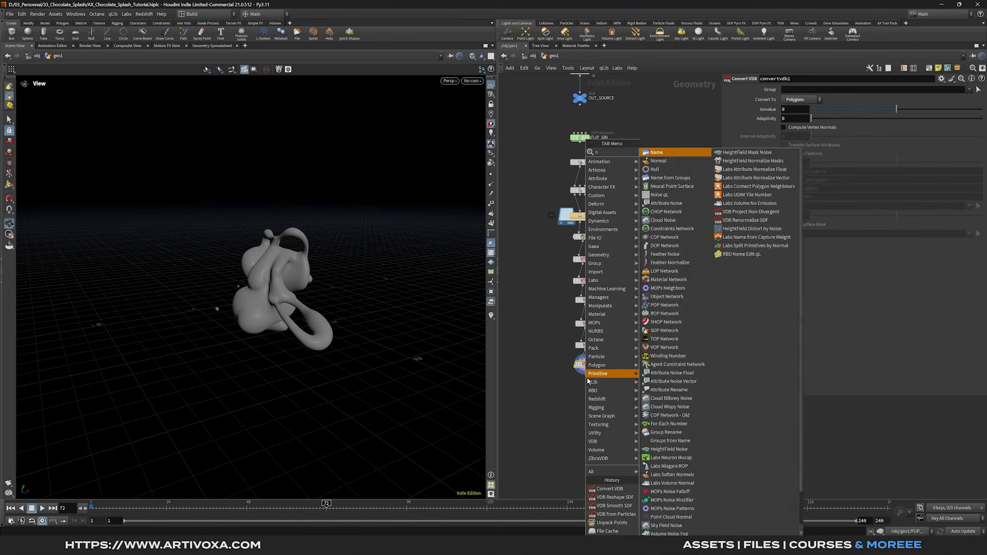
pyautogui.press('Return')
pyautogui.click(588, 381)
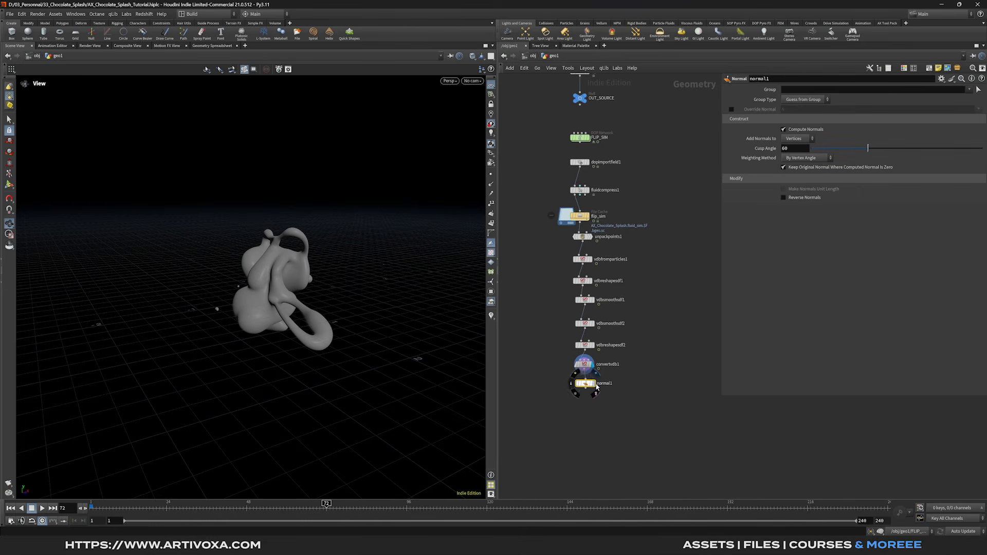
pyautogui.click(804, 139)
pyautogui.click(796, 131)
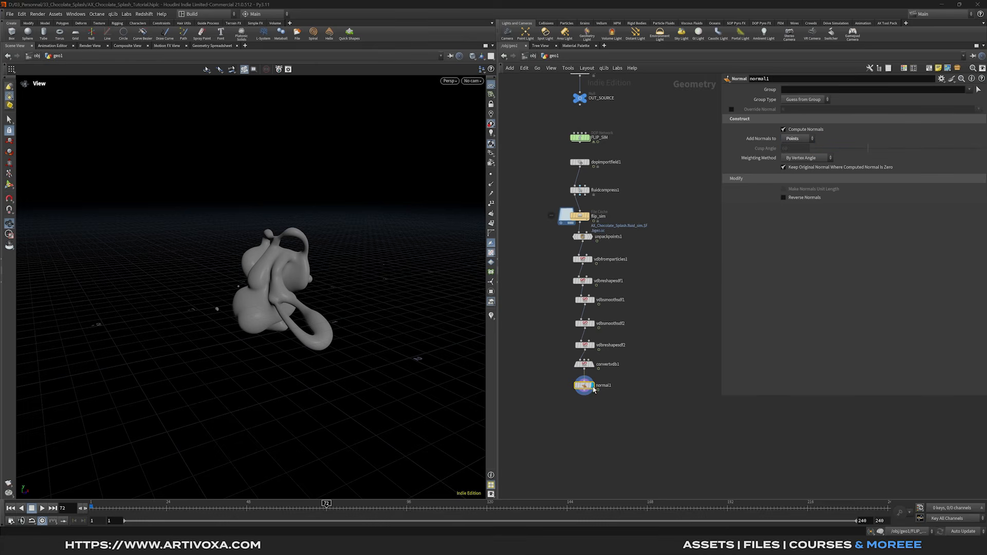
# - Append a Smooth node after the Normal node and display its result
pyautogui.press('Tab')
pyautogui.write('smooth')
pyautogui.press('Return')
pyautogui.click(589, 405)
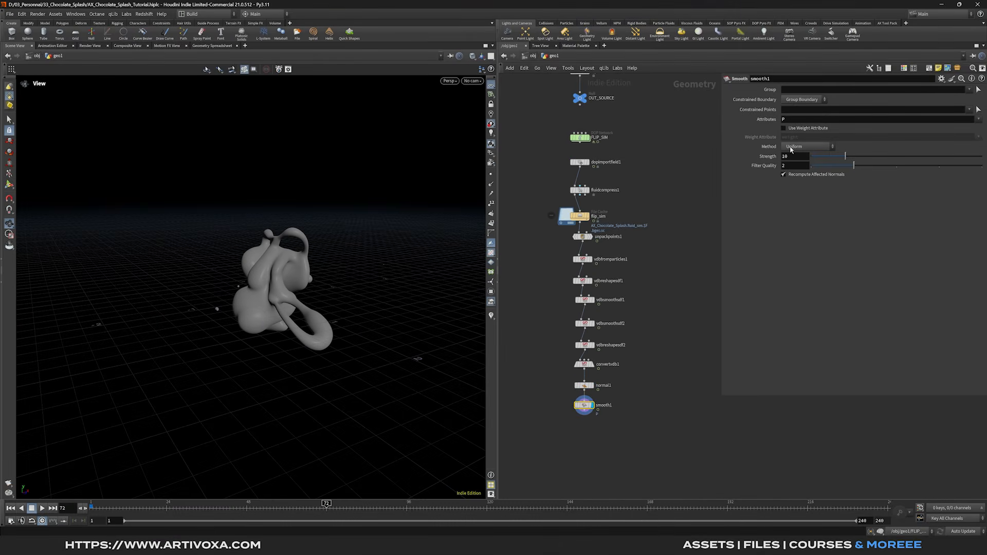
# - Duplicate the Smooth node below the first one and set the copy's smoothed attribute to N
pyautogui.keyDown('alt'); pyautogui.moveTo(585, 406); pyautogui.dragTo(588, 430); pyautogui.keyUp('alt')
pyautogui.click(805, 121)
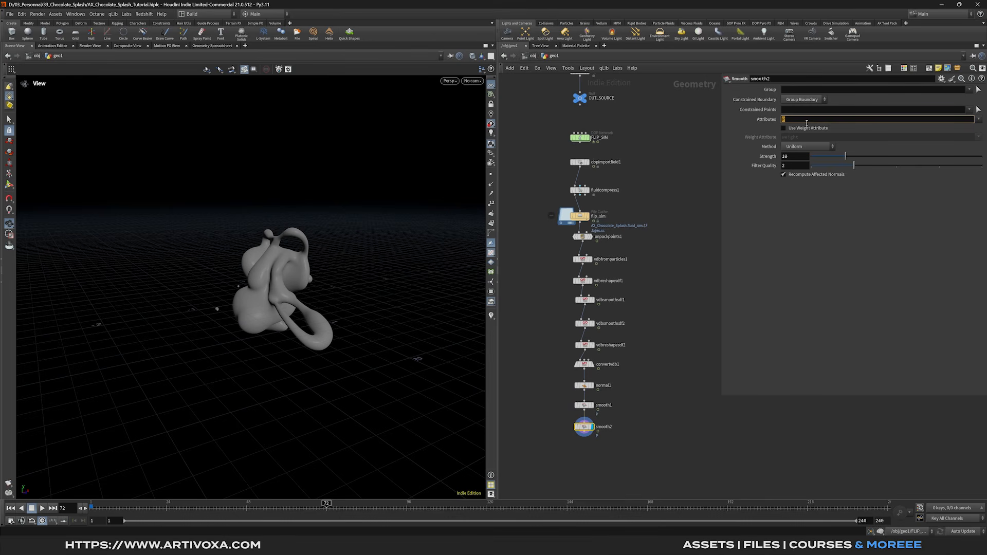
pyautogui.write('N')
pyautogui.press('Return')
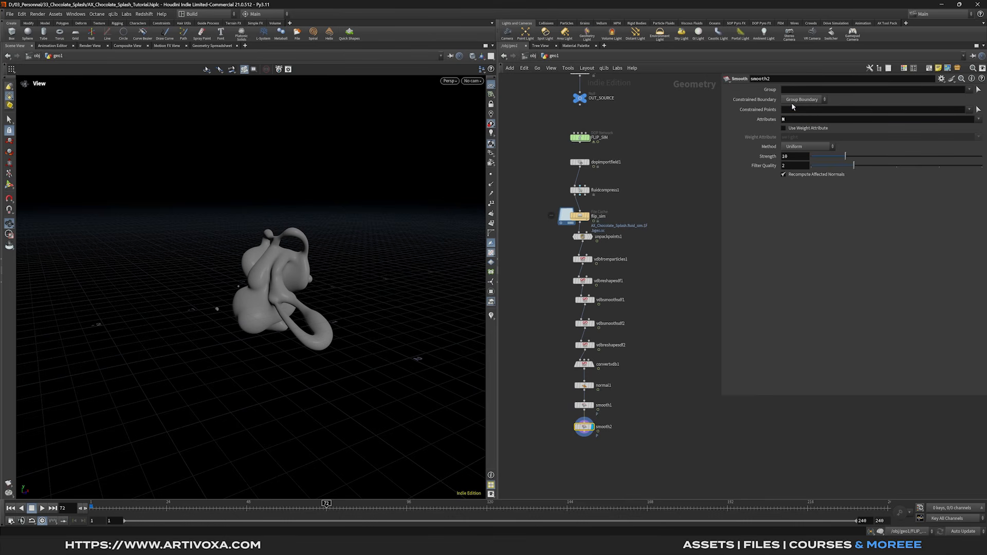
pyautogui.click(802, 159)
pyautogui.press('Return')
# - Append a Null node at the end of the fluid chain and rename it OUT_FLUID
pyautogui.press('Tab')
pyautogui.write('null')
pyautogui.press('Return')
pyautogui.click(589, 450)
pyautogui.doubleClick(597, 450)
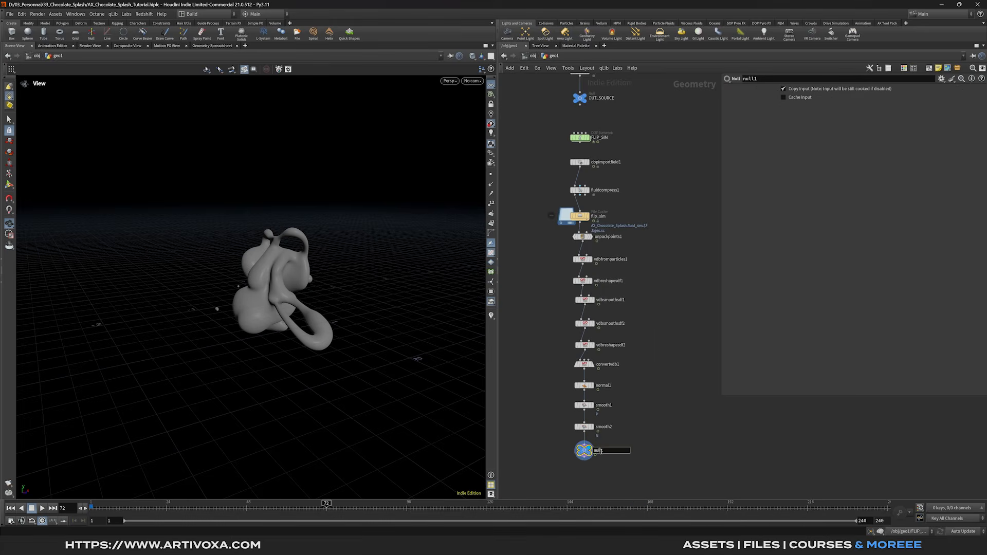
pyautogui.write('OUT_FLUID')
pyautogui.press('Return')
pyautogui.moveTo(639, 437); pyautogui.dragTo(653, 417, button='middle')
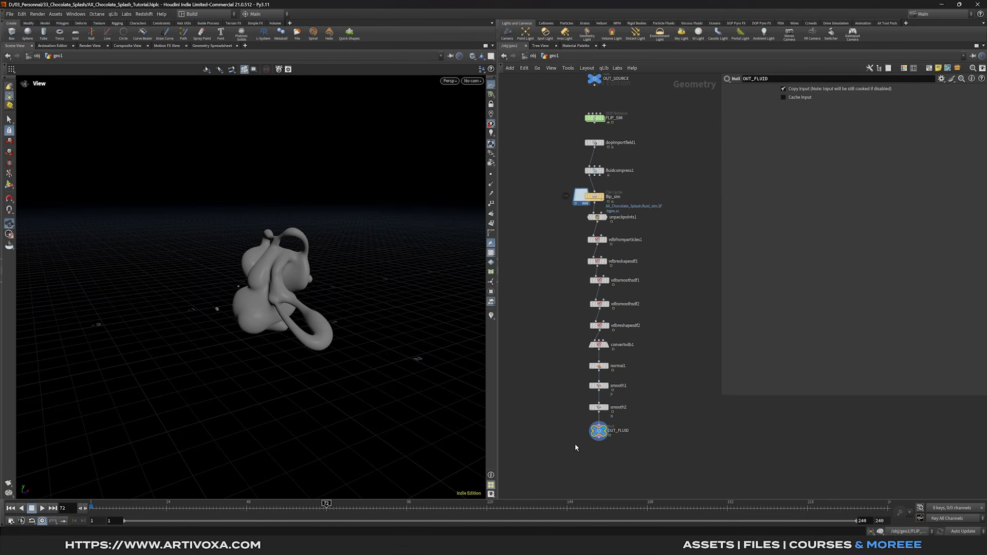